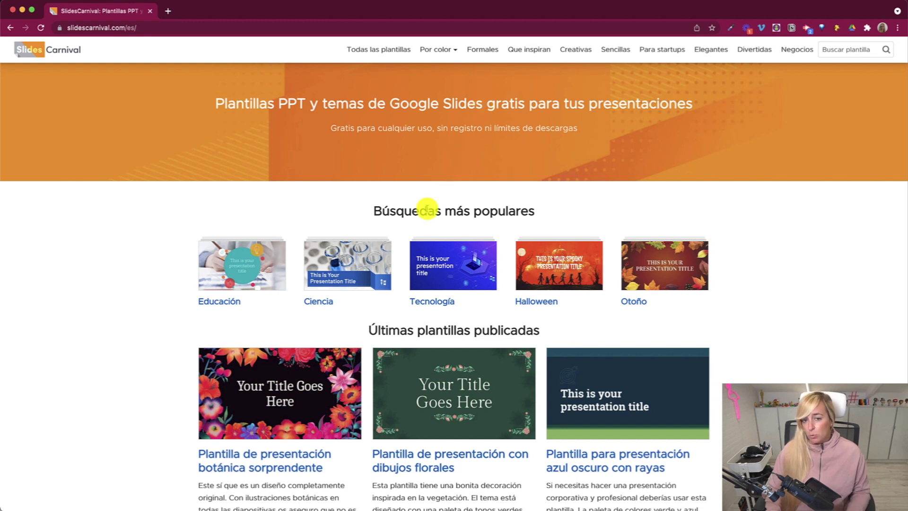
Browse the SlidesCarnival homepage, then filter templates by colour and look through the red ones.
scroll(428, 209, "down", 2)
scroll(427, 208, "down", 1)
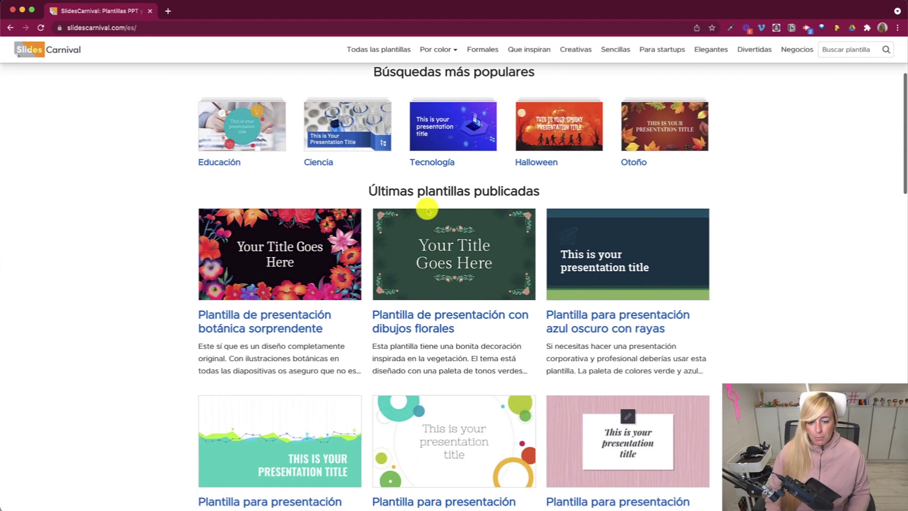
scroll(427, 209, "down", 1)
scroll(427, 208, "down", 1)
scroll(428, 209, "down", 2)
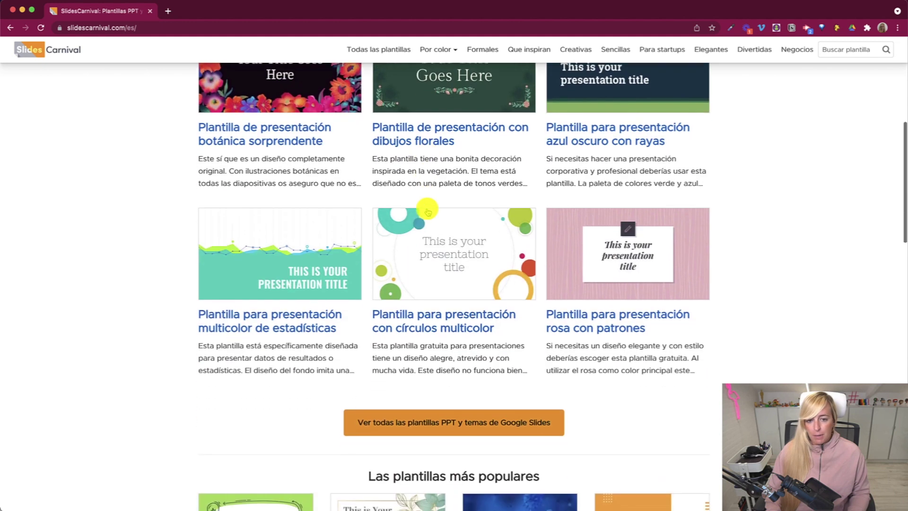
scroll(427, 209, "down", 2)
scroll(427, 209, "down", 2)
scroll(427, 209, "down", 1)
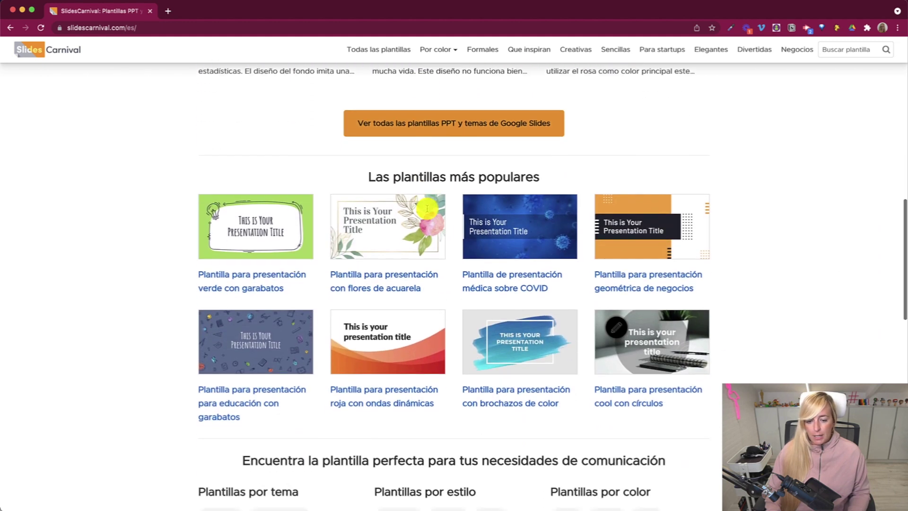
scroll(427, 211, "up", 2)
scroll(427, 209, "up", 8)
scroll(426, 180, "up", 3)
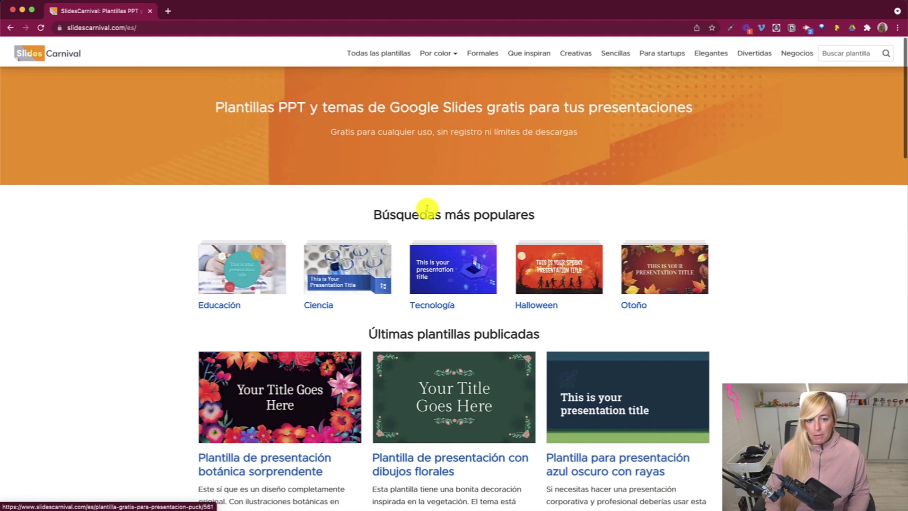
left_click(436, 49)
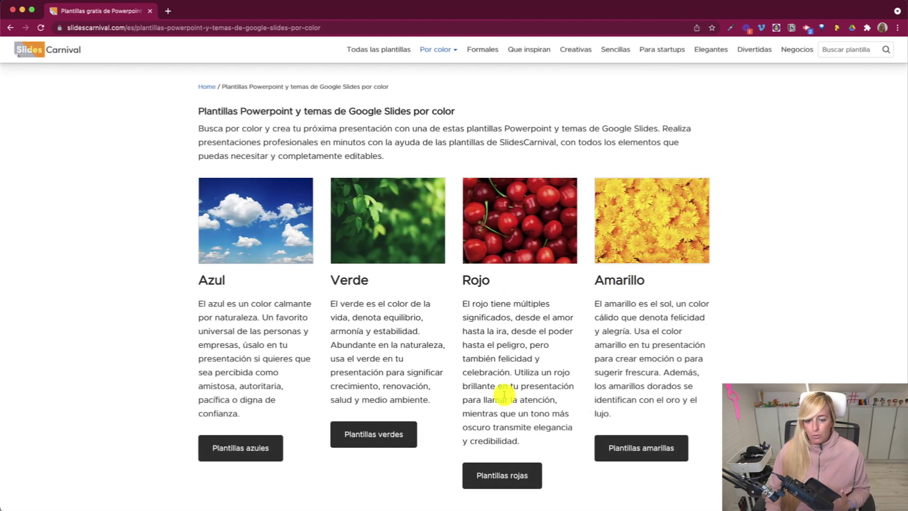
left_click(495, 475)
scroll(433, 383, "down", 3)
scroll(433, 383, "down", 2)
scroll(434, 383, "down", 3)
scroll(433, 384, "down", 3)
scroll(433, 380, "down", 3)
scroll(433, 381, "down", 1)
scroll(433, 381, "down", 2)
scroll(434, 382, "down", 1)
scroll(434, 384, "down", 1)
scroll(434, 384, "up", 3)
scroll(432, 395, "up", 10)
scroll(432, 395, "up", 2)
Look through the Sencillas (simple) templates category.
left_click(615, 49)
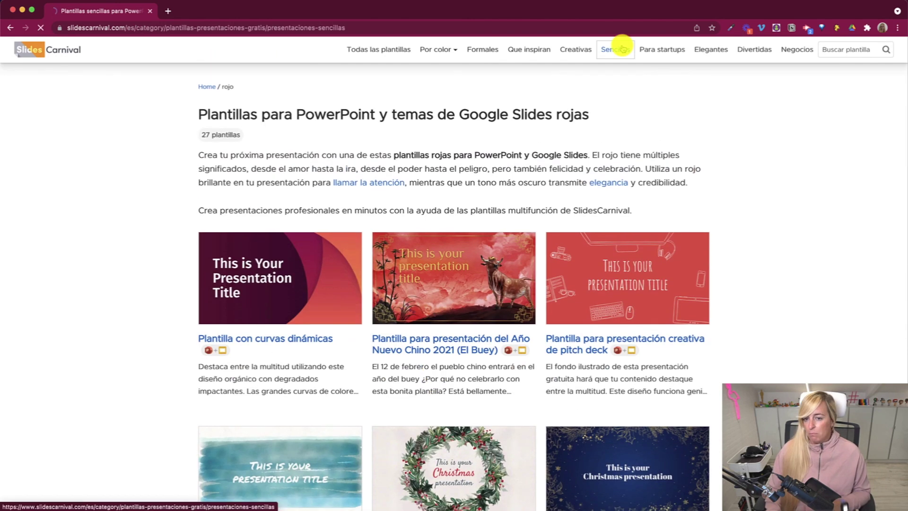
scroll(303, 331, "down", 1)
scroll(303, 331, "down", 3)
scroll(303, 331, "down", 5)
scroll(304, 331, "down", 1)
scroll(303, 331, "down", 2)
scroll(303, 331, "down", 2)
scroll(303, 331, "down", 3)
scroll(300, 359, "up", 1)
scroll(300, 328, "up", 10)
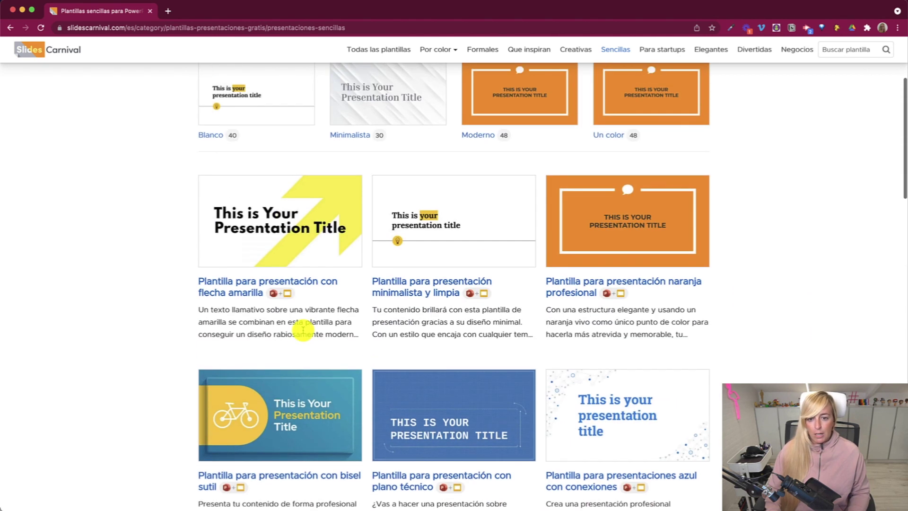
Browse the Creativas category and open the multicolour circles template.
left_click(570, 52)
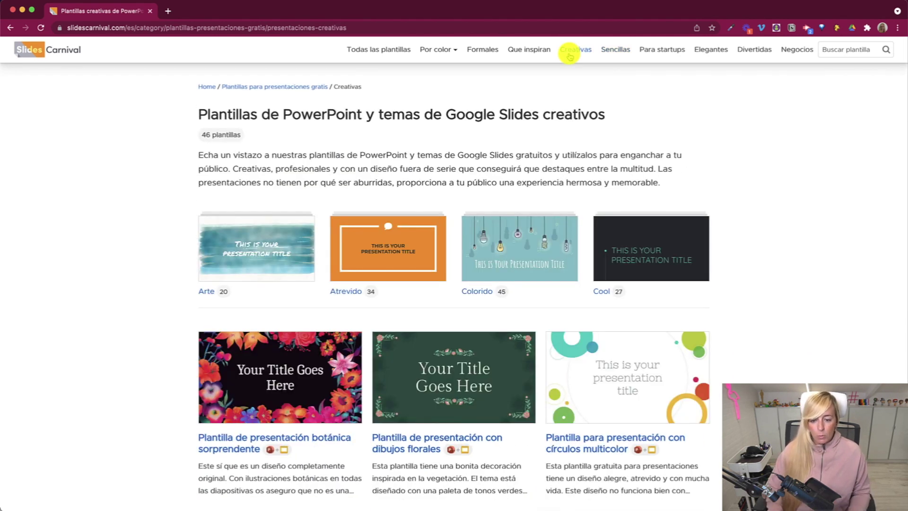
scroll(532, 361, "down", 3)
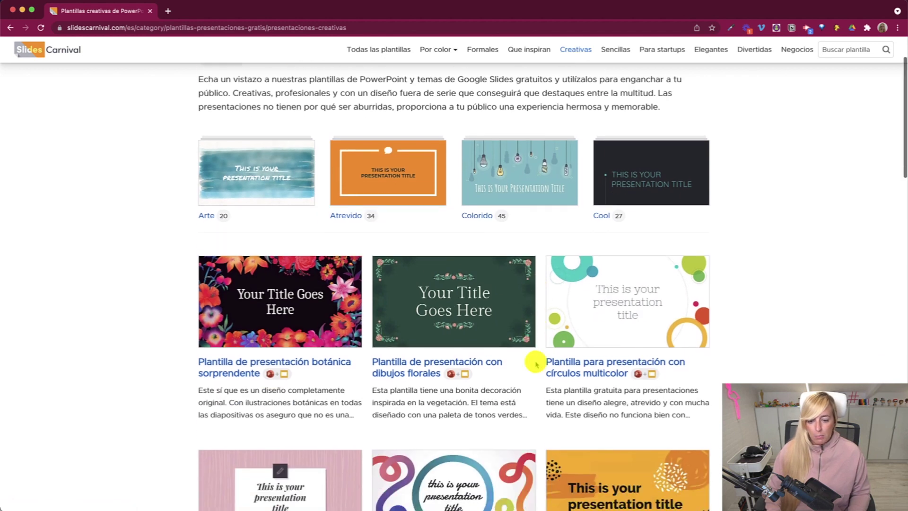
scroll(576, 362, "down", 1)
scroll(638, 260, "down", 3)
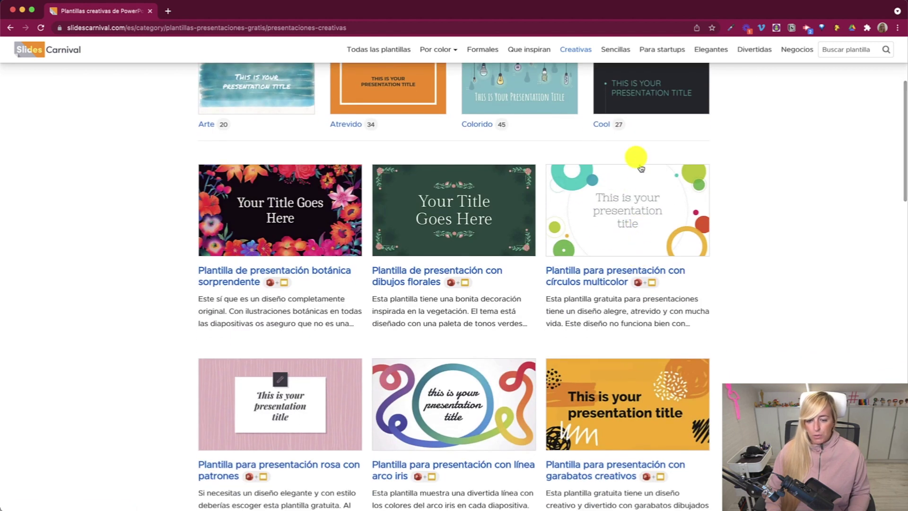
left_click(622, 205)
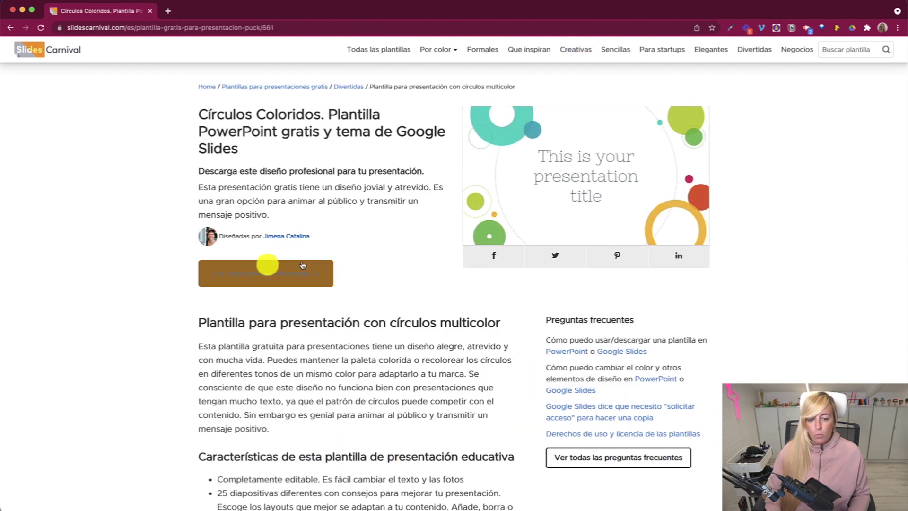
Preview five Círculos Coloridos slides, download it as PowerPoint, and request a Google Slides copy.
left_click(245, 284)
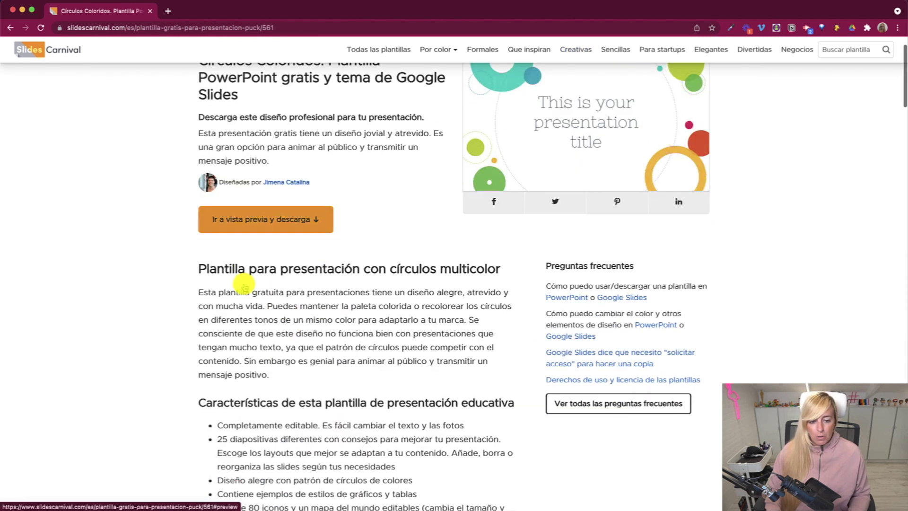
scroll(246, 287, "down", 3)
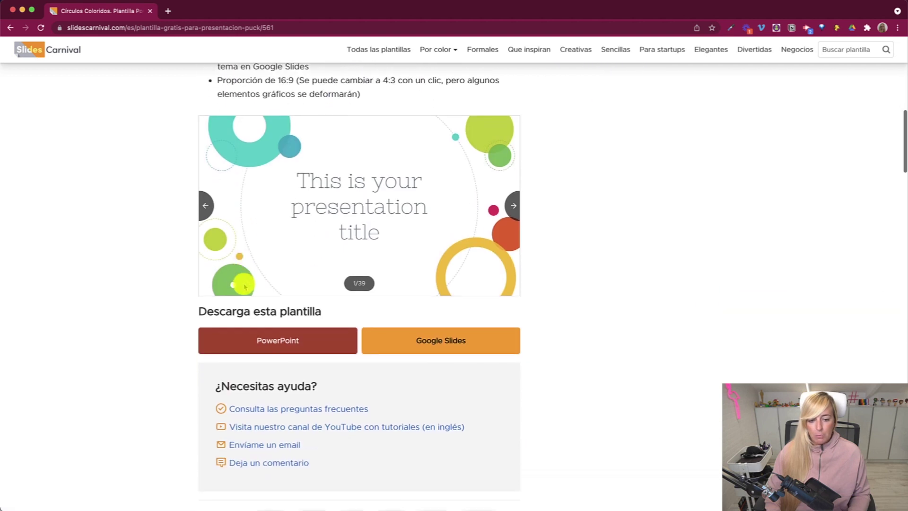
left_click(514, 210)
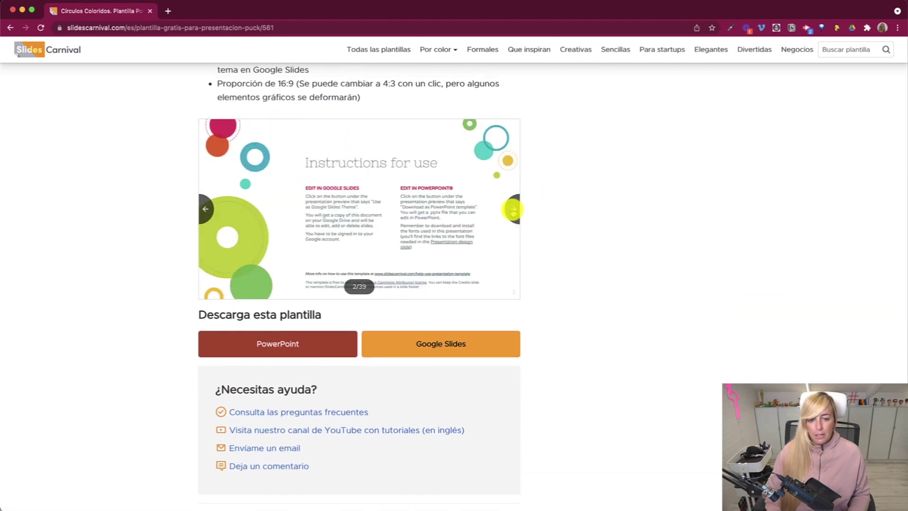
left_click(513, 210)
left_click(513, 210)
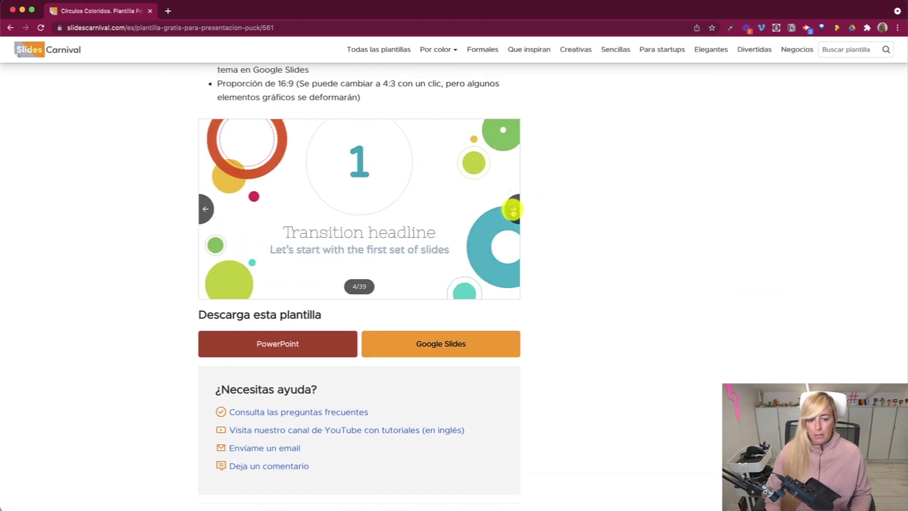
left_click(514, 210)
left_click(513, 209)
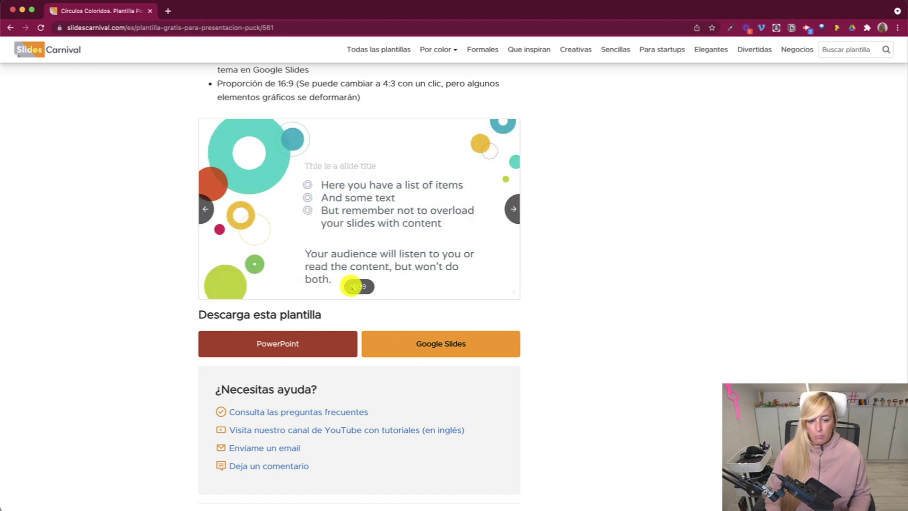
left_click(304, 351)
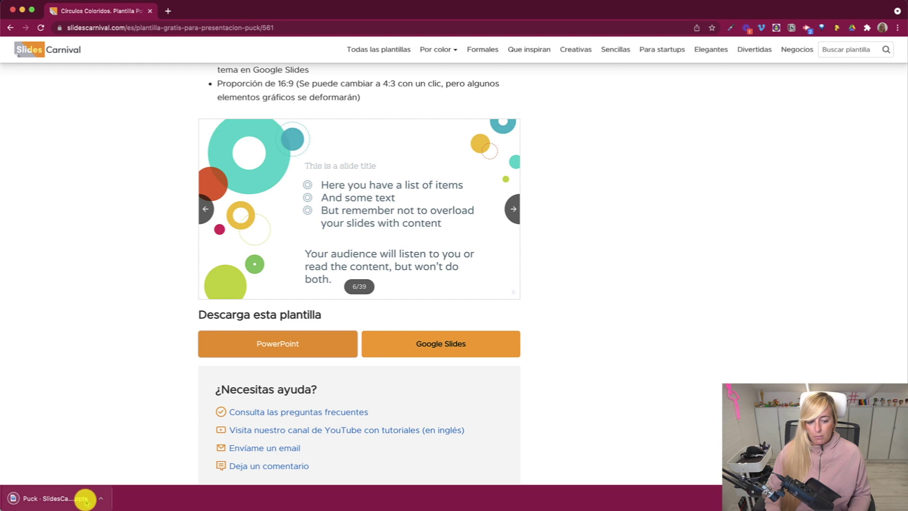
left_click(452, 347)
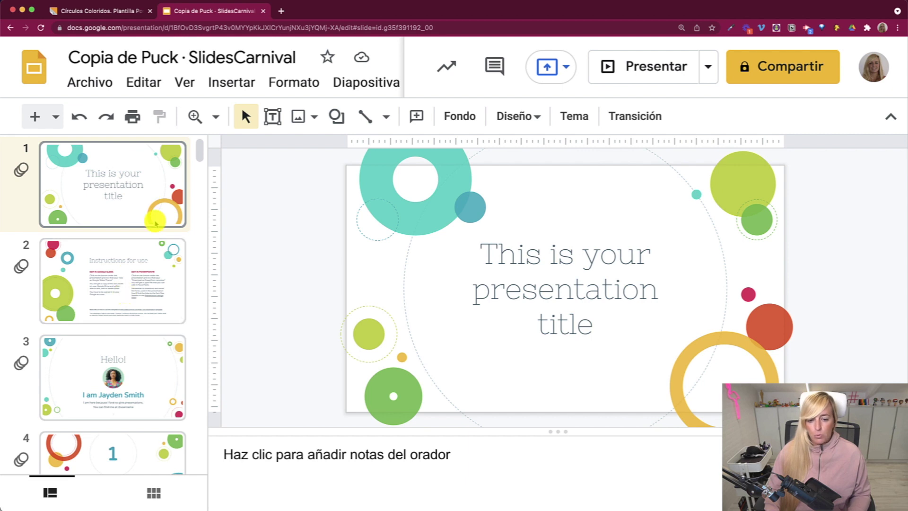
Show slide 24 of Copia de Puck, listing the Nixie One and Varela Round fonts.
scroll(95, 416, "down", 10)
scroll(97, 417, "down", 15)
scroll(97, 418, "down", 5)
scroll(97, 417, "down", 4)
scroll(97, 417, "down", 3)
scroll(97, 418, "down", 2)
scroll(97, 417, "down", 2)
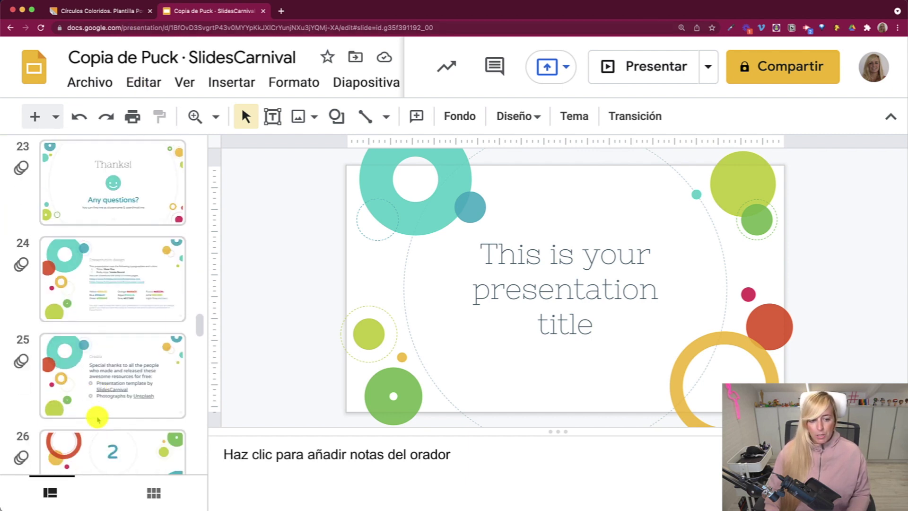
left_click(110, 287)
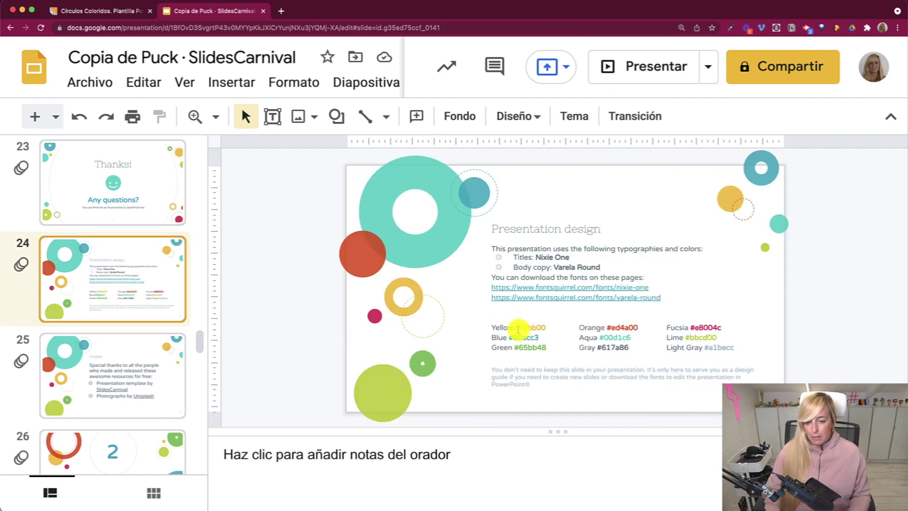
View the Credits, Extra Resources, Timeline, Roadmap and Gantt Chart slides.
left_click(111, 375)
scroll(114, 381, "down", 3)
scroll(118, 389, "down", 1)
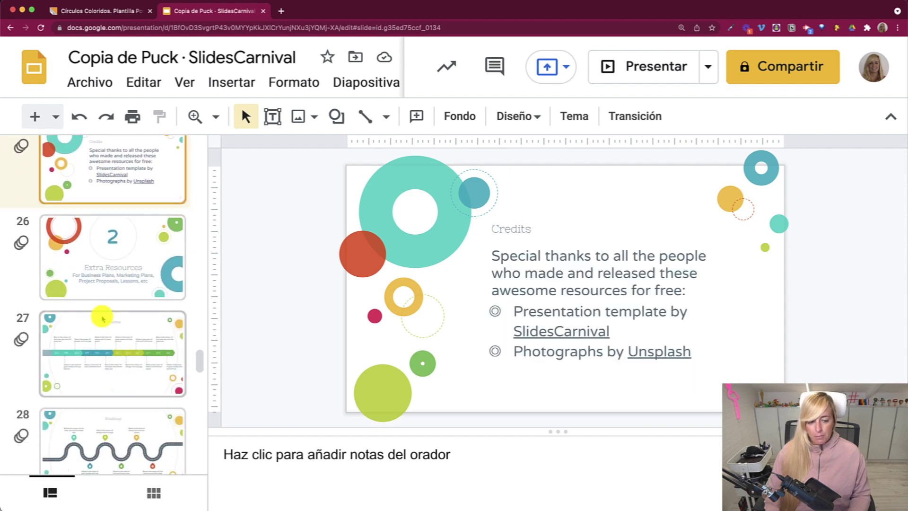
left_click(96, 269)
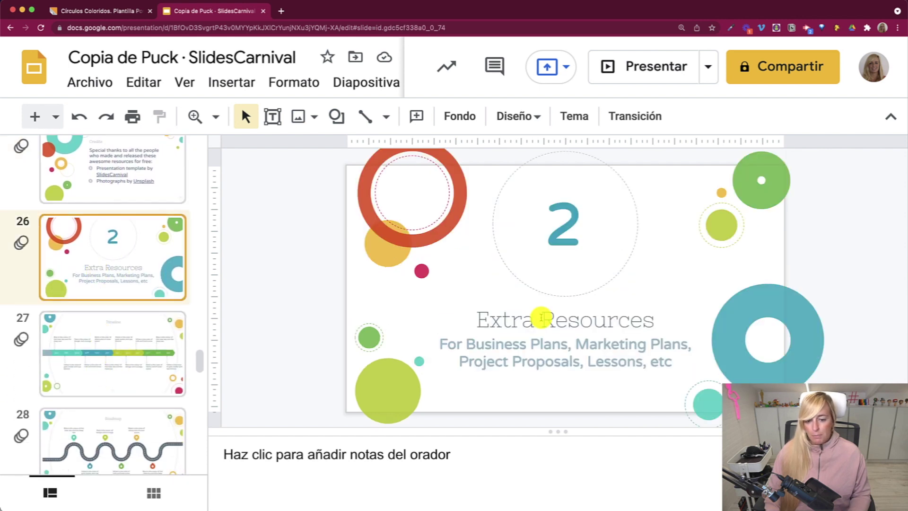
left_click(173, 341)
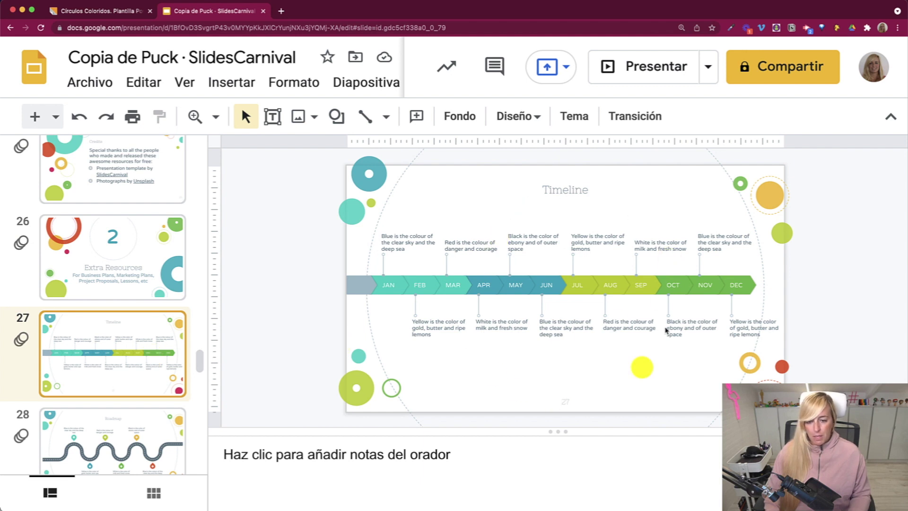
scroll(137, 362, "down", 1)
scroll(113, 350, "down", 3)
left_click(108, 341)
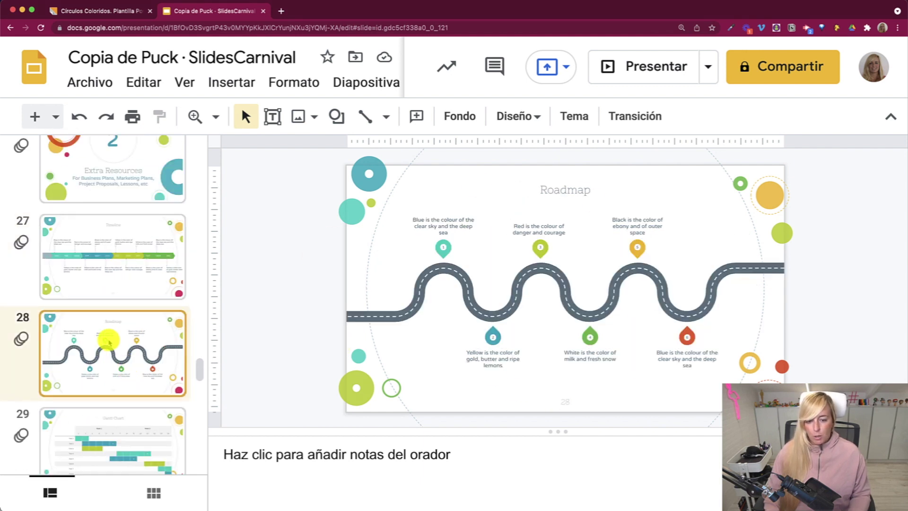
scroll(109, 342, "down", 2)
scroll(108, 341, "down", 1)
left_click(107, 341)
View the SWOT and Business Model Canvas slides, then inspect the Funnel slide's graphic and labels.
scroll(108, 340, "down", 4)
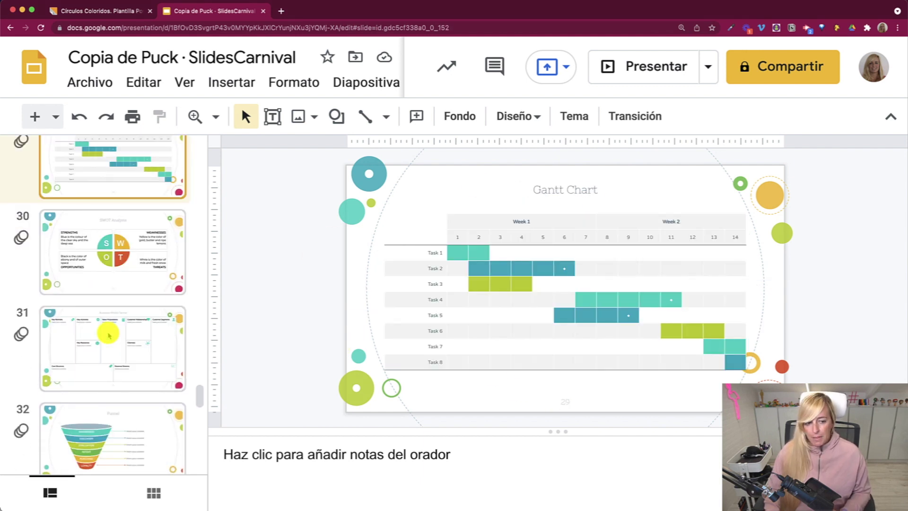
left_click(107, 243)
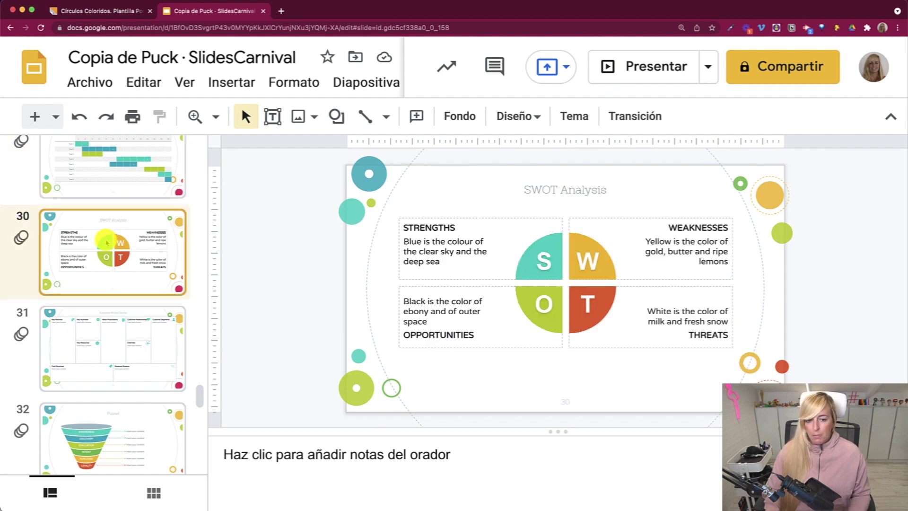
scroll(110, 354, "down", 1)
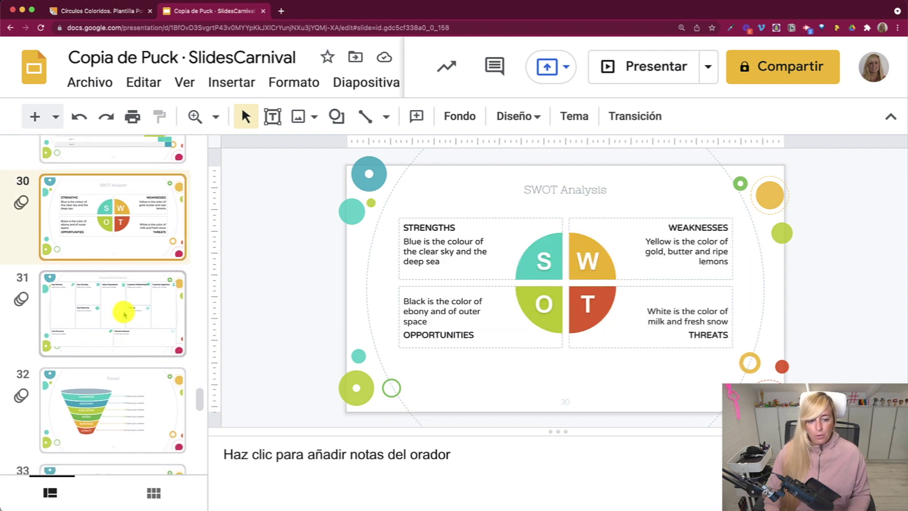
left_click(124, 313)
scroll(122, 310, "down", 2)
scroll(121, 309, "down", 2)
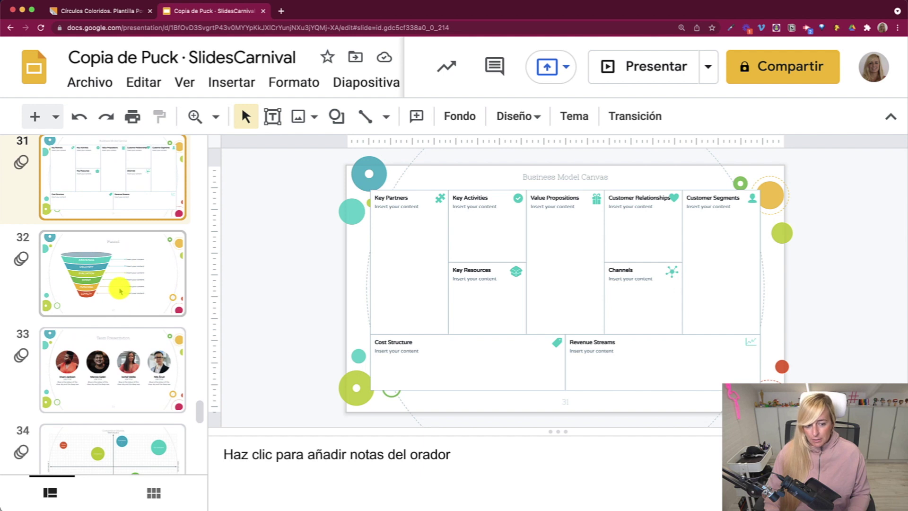
left_click(121, 290)
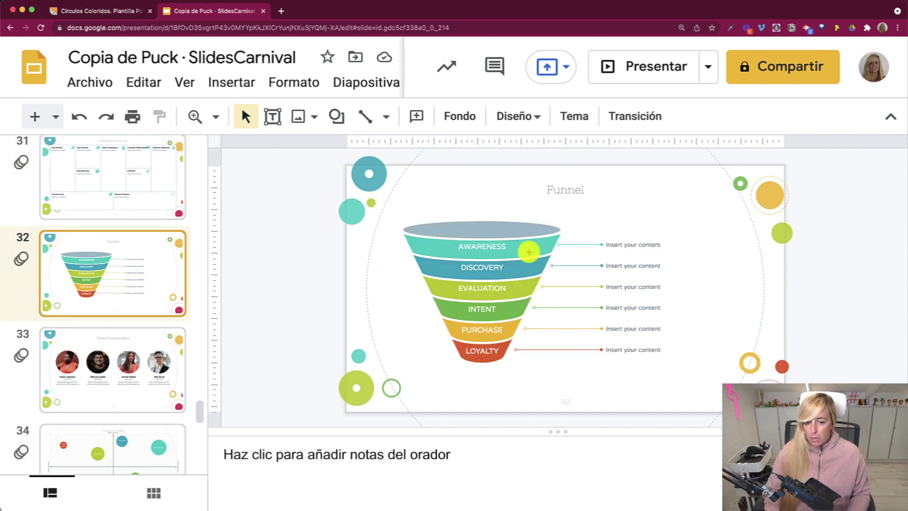
left_click(529, 252)
left_click(626, 297)
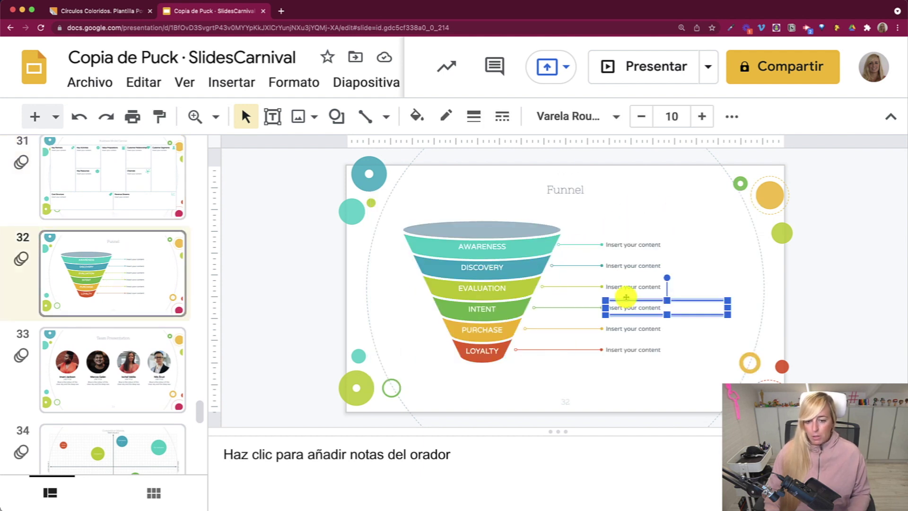
left_click(626, 284)
left_click(626, 266)
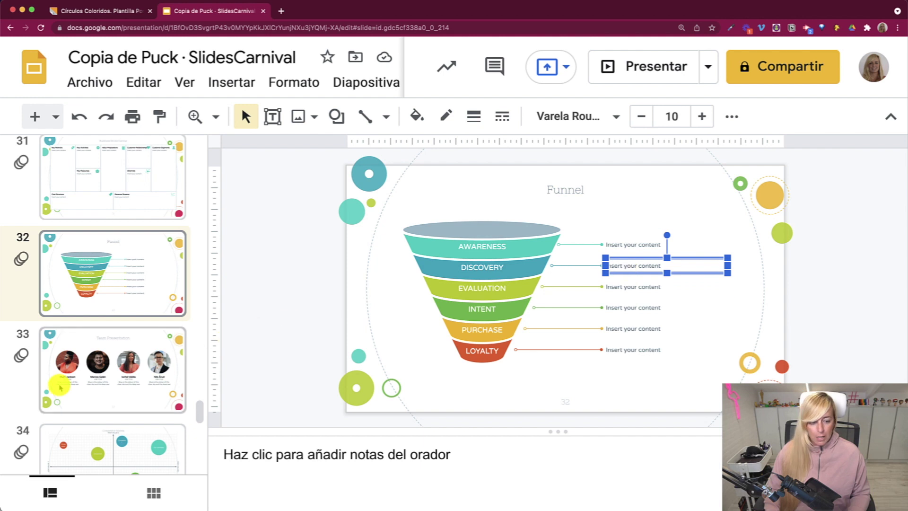
View the Team Presentation, icons and diagrams slides, ending on the final credits slide.
scroll(59, 386, "down", 3)
scroll(71, 326, "down", 1)
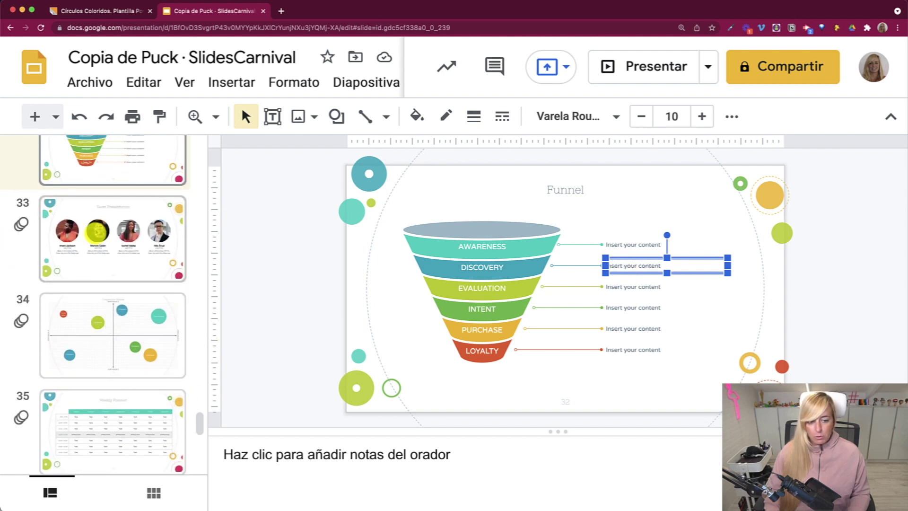
left_click(96, 233)
scroll(103, 339, "down", 3)
scroll(104, 341, "down", 4)
scroll(104, 340, "down", 2)
scroll(102, 338, "down", 2)
left_click(101, 242)
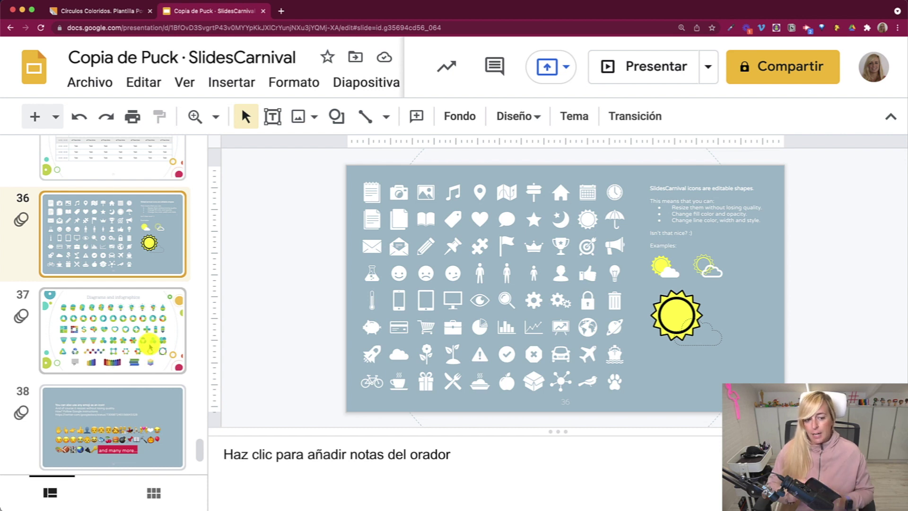
left_click(101, 326)
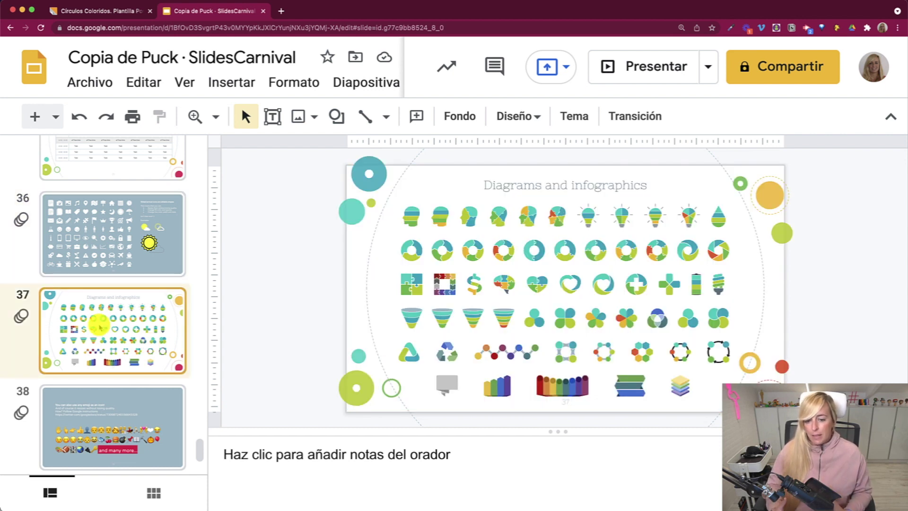
key("End")
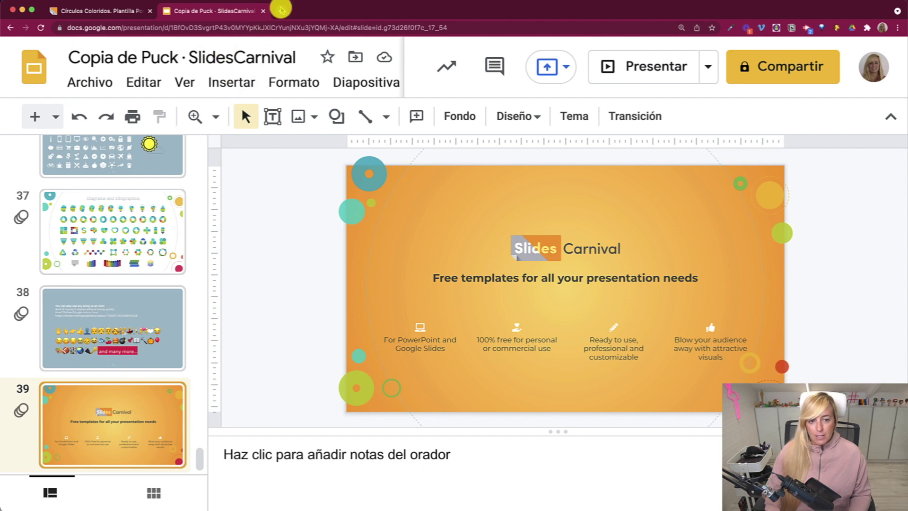
Search the web for 'slides mania' in a new tab.
left_click(281, 10)
type("ides mania")
key("Return")
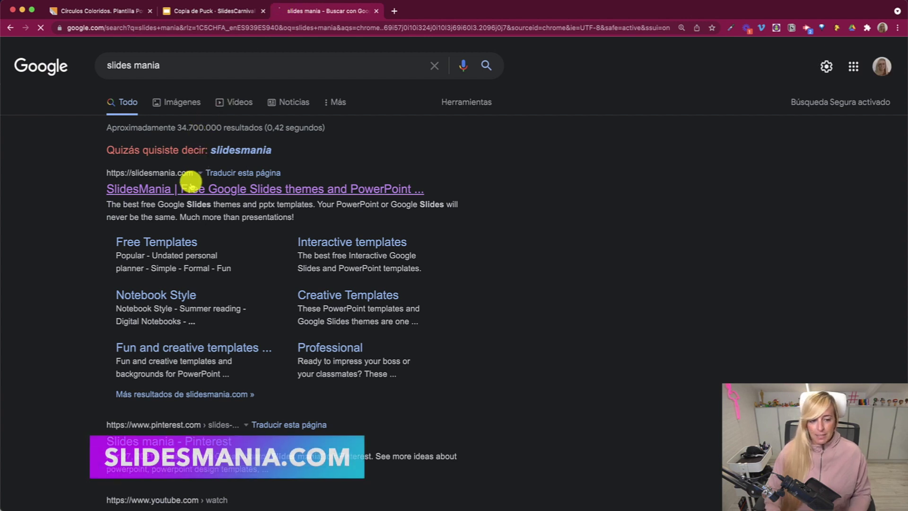
Go to SlidesMania from the results and browse its Notebook Style templates collection.
left_click(190, 187)
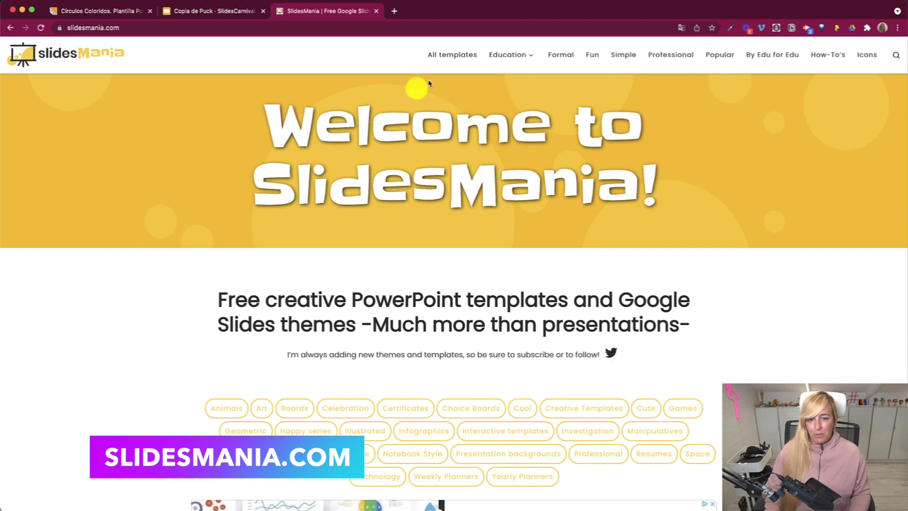
mouse_move(508, 55)
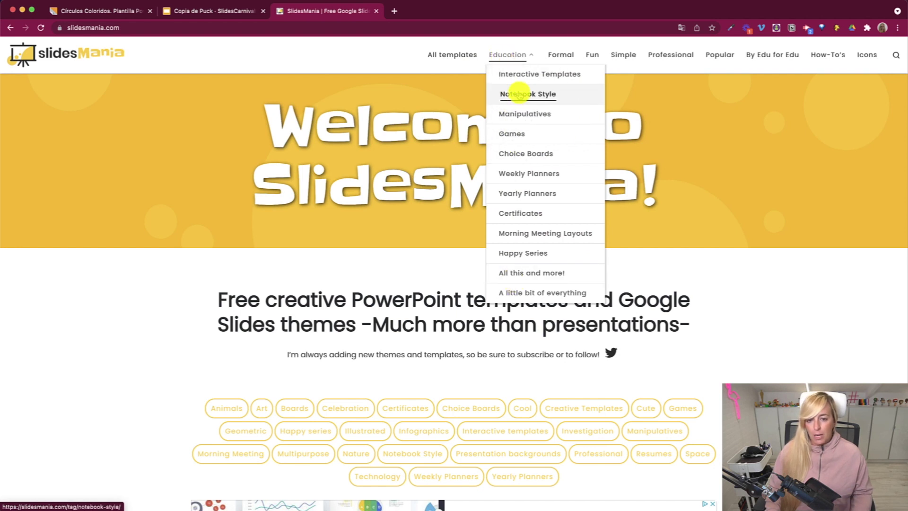
left_click(520, 95)
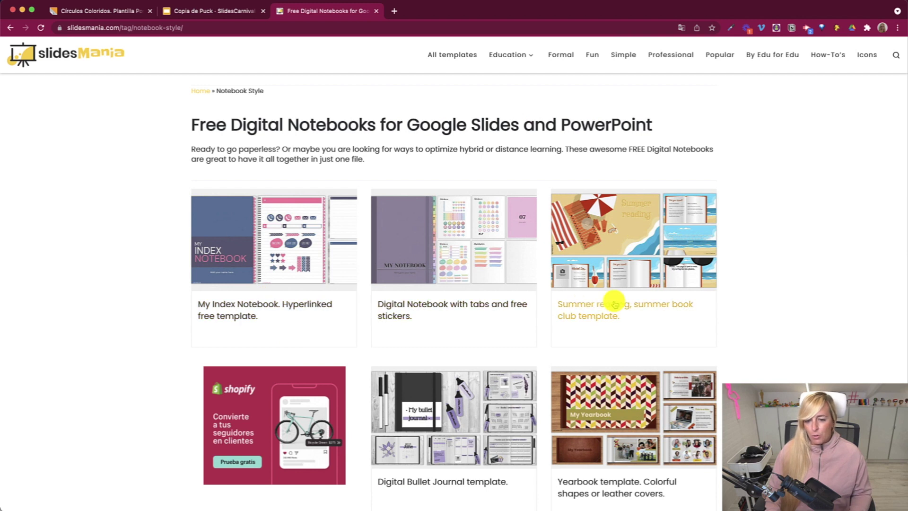
scroll(591, 299, "down", 1)
scroll(599, 156, "down", 4)
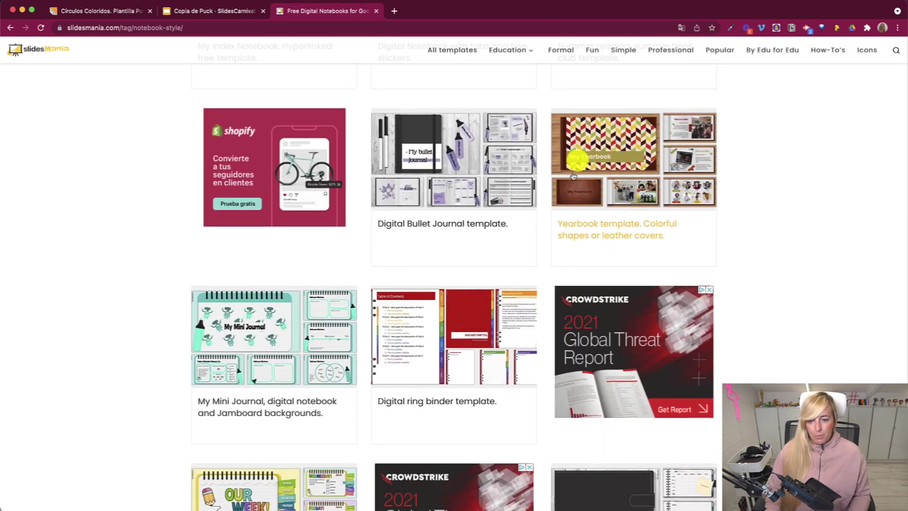
scroll(583, 204, "down", 1)
scroll(263, 374, "down", 1)
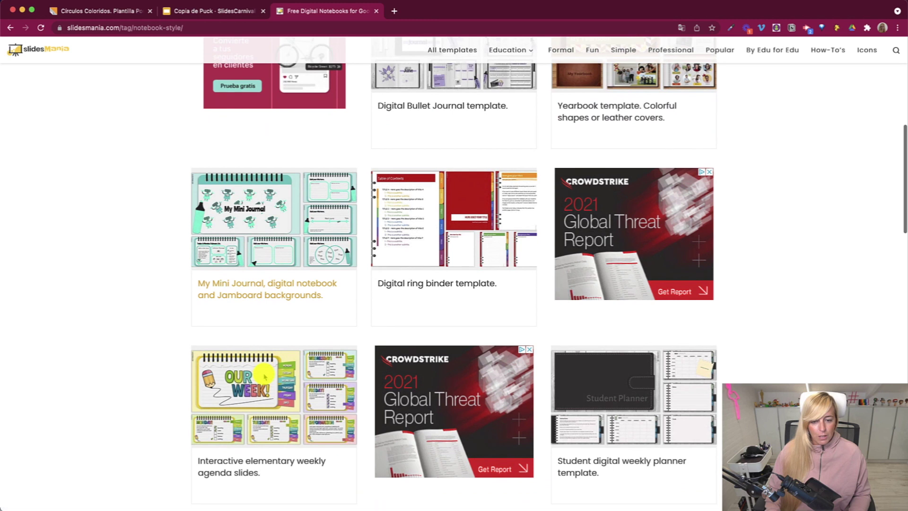
scroll(278, 288, "down", 1)
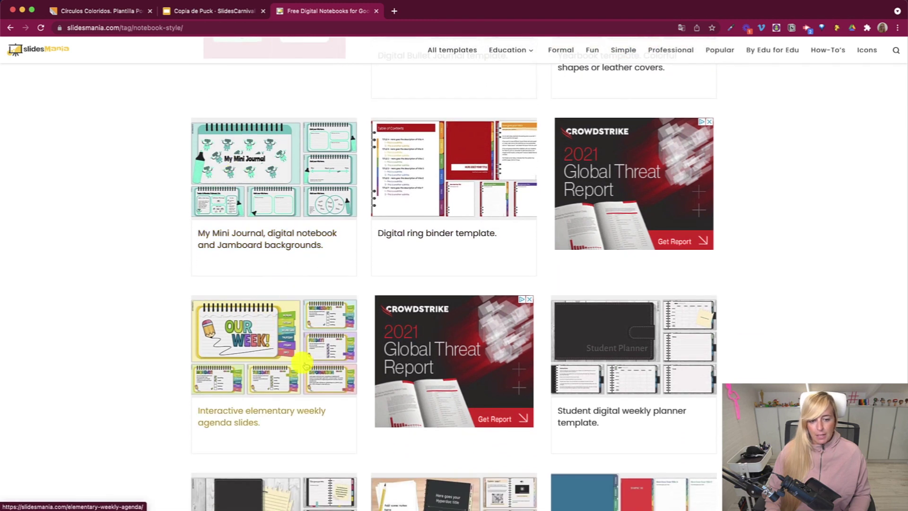
scroll(308, 363, "down", 2)
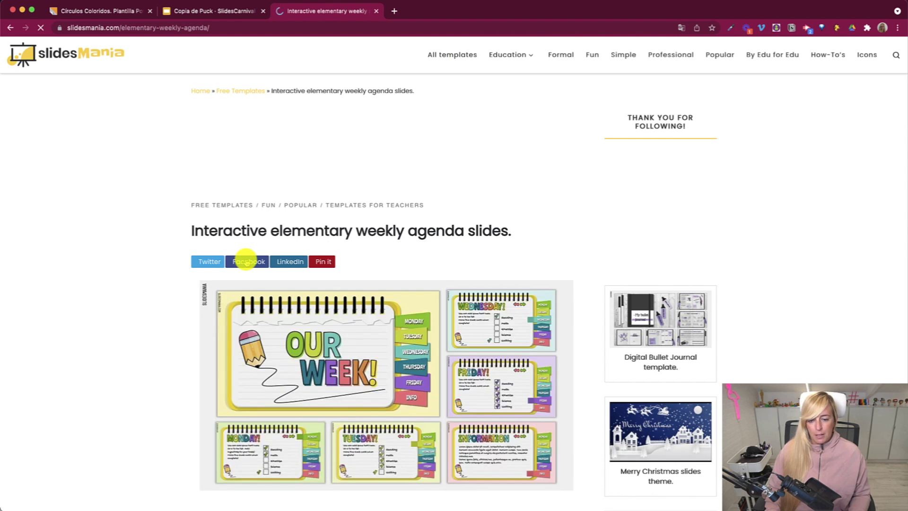
Preview three Elementary Agenda slides, download it as .pptx, and open it in Google Slides.
scroll(246, 260, "down", 2)
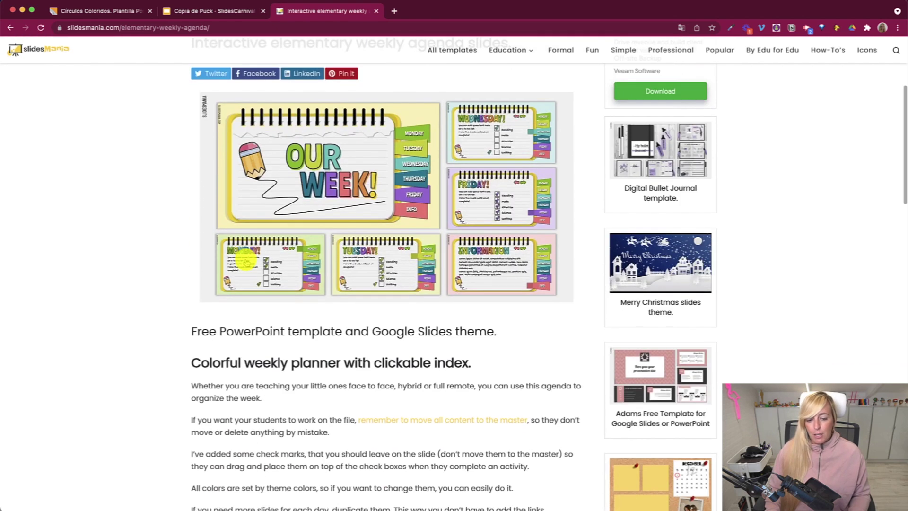
scroll(246, 259, "down", 2)
scroll(244, 258, "down", 2)
scroll(246, 262, "down", 8)
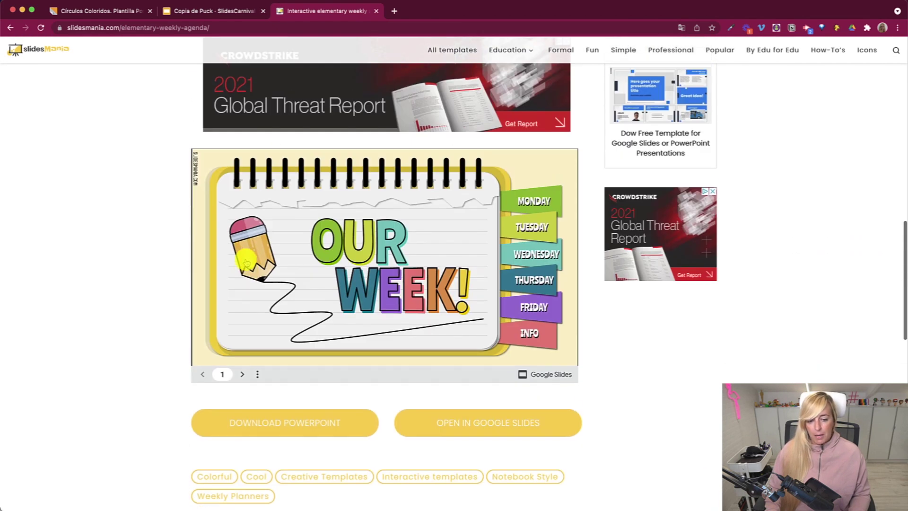
left_click(242, 364)
left_click(241, 364)
left_click(241, 365)
left_click(241, 364)
left_click(270, 412)
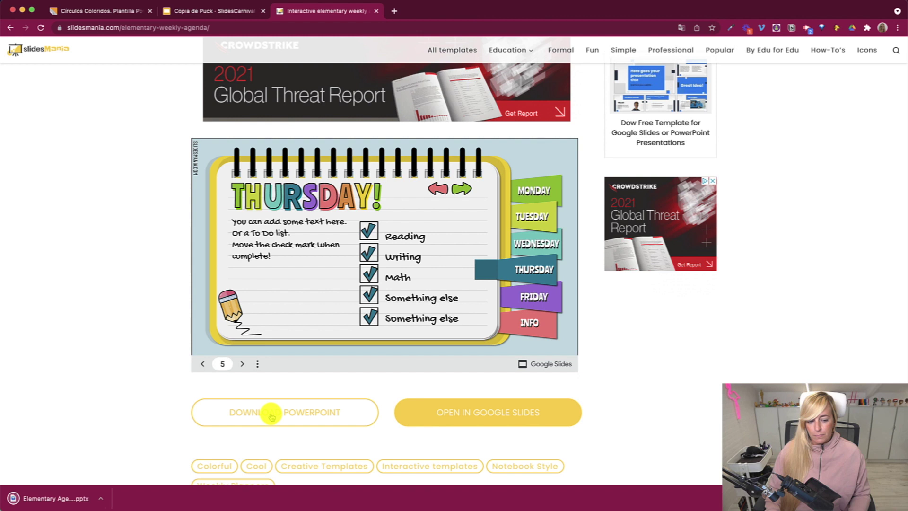
left_click(471, 420)
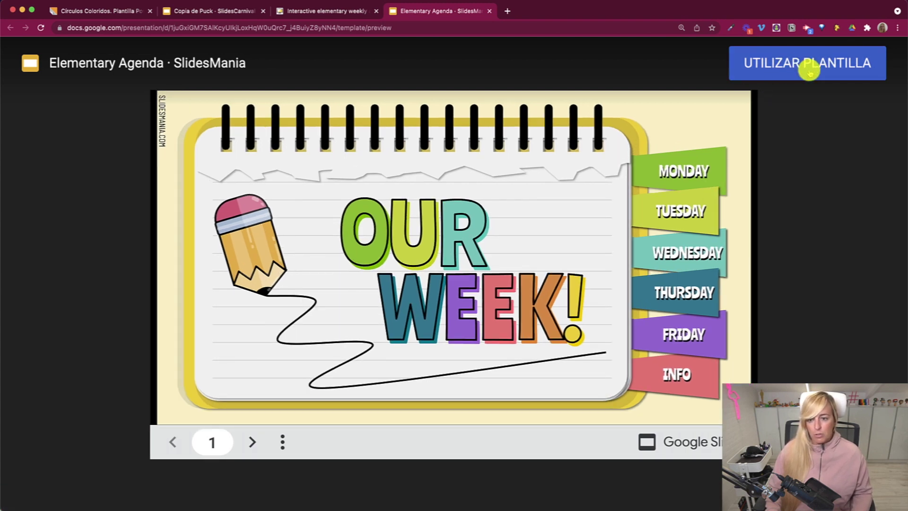
Copy the Elementary Agenda template with UTILIZAR PLANTILLA and return to the SlidesMania tab.
left_click(809, 71)
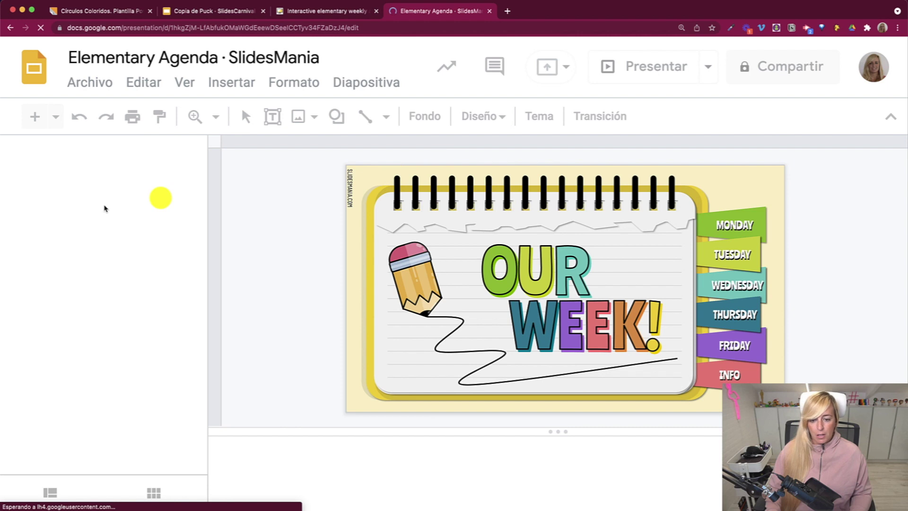
key("ctrl+shift+Tab")
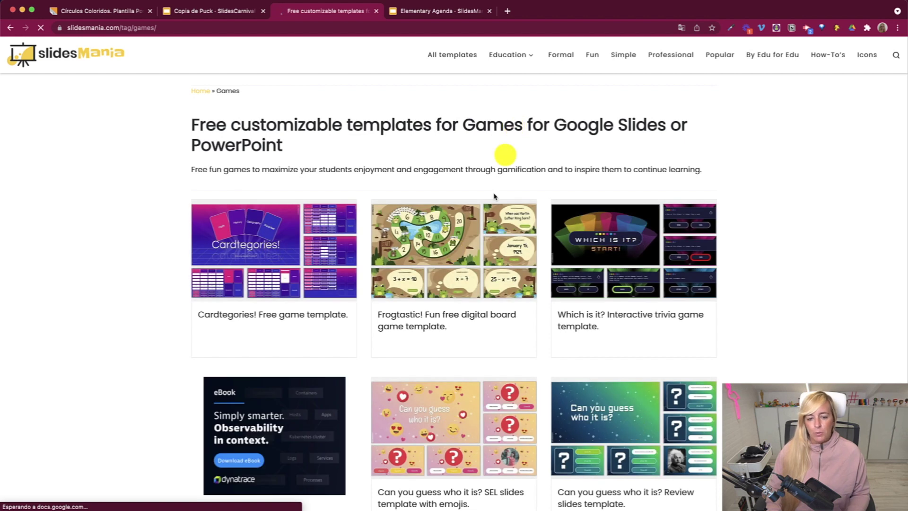
Look over SlidesMania's Games templates, then go to Slidesgo from the 'slides go' search results.
scroll(246, 274, "down", 2)
scroll(472, 255, "down", 3)
scroll(472, 256, "down", 2)
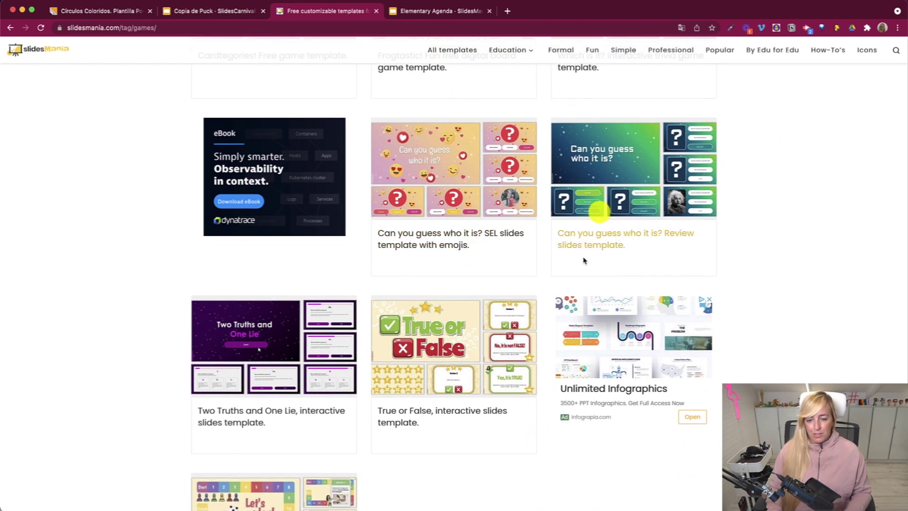
scroll(583, 258, "down", 2)
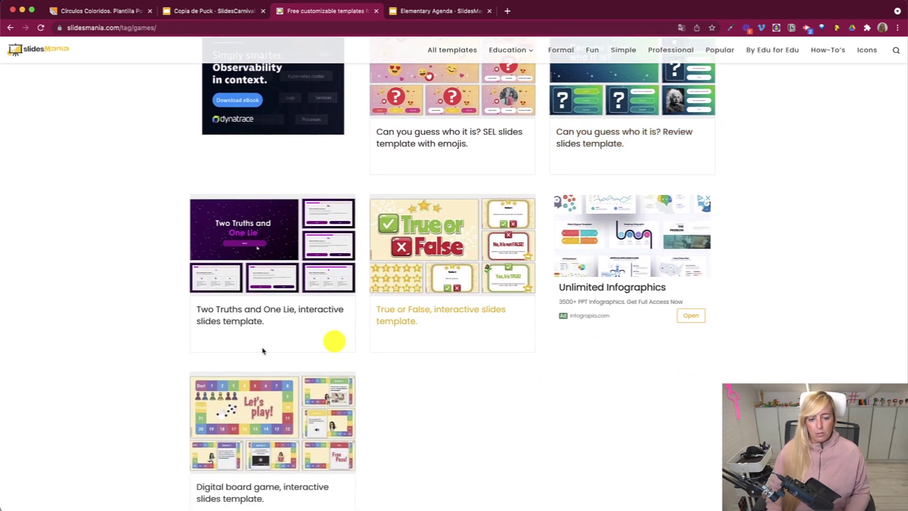
scroll(254, 419, "up", 5)
scroll(254, 419, "up", 2)
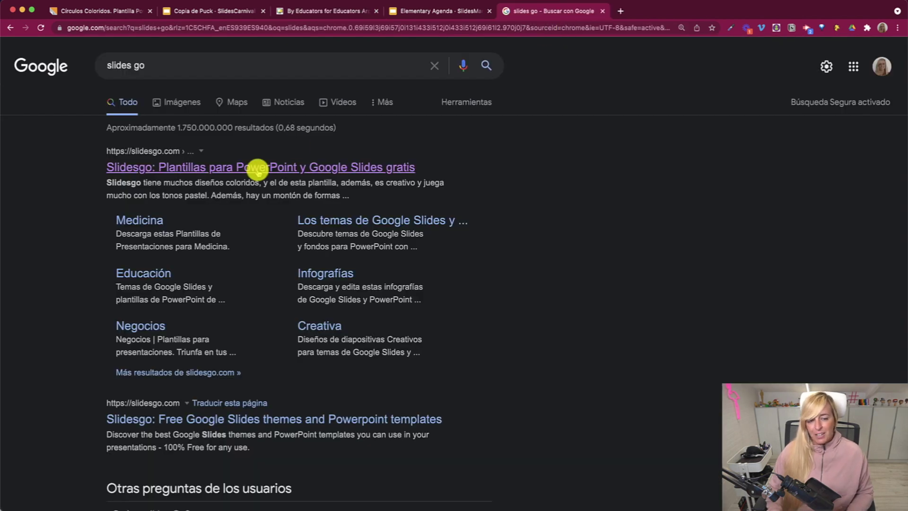
left_click(258, 169)
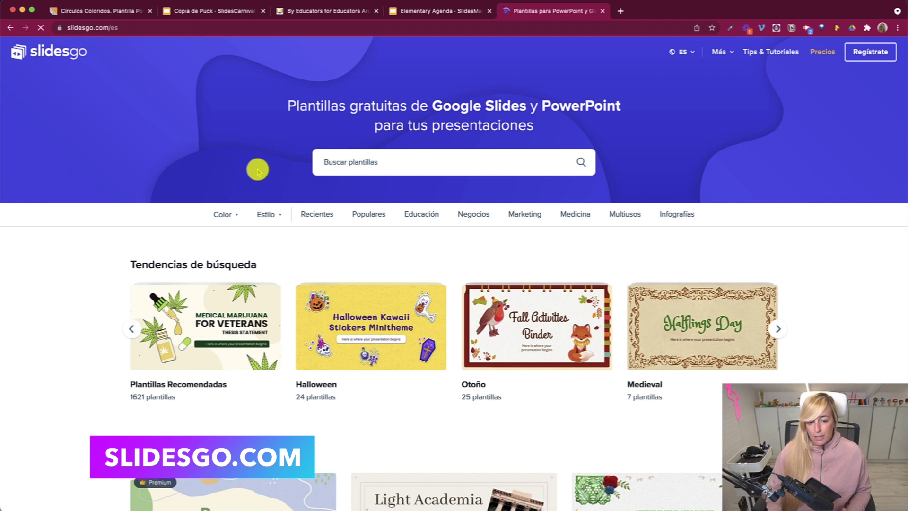
Scroll through Slidesgo's trending, recent, popular and infographic templates, then choose Educación.
scroll(258, 169, "down", 1)
scroll(258, 169, "down", 2)
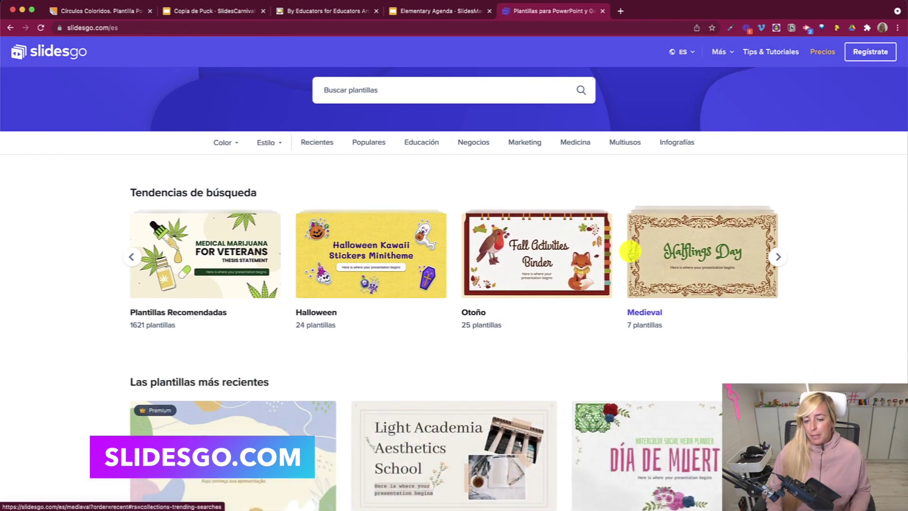
scroll(631, 255, "down", 5)
scroll(631, 255, "down", 2)
scroll(632, 254, "down", 2)
scroll(632, 254, "down", 2)
scroll(631, 255, "down", 2)
scroll(632, 255, "down", 3)
scroll(631, 254, "down", 2)
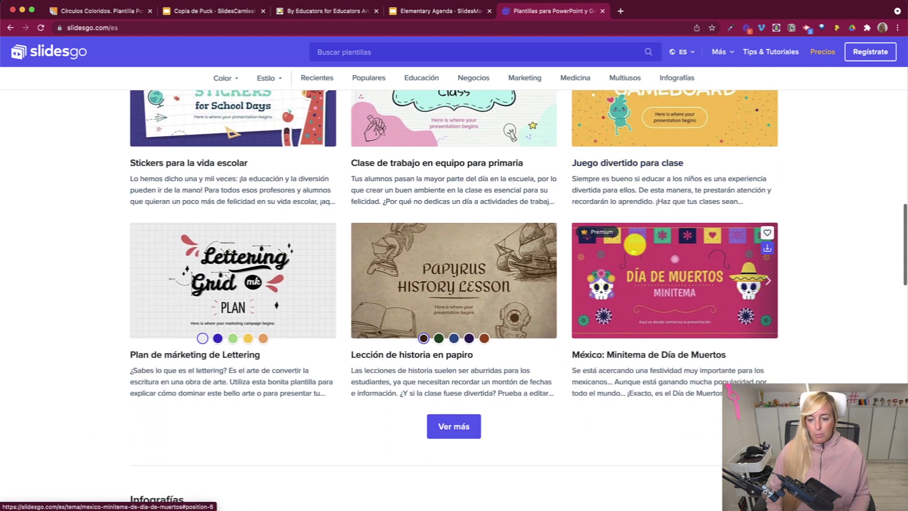
scroll(358, 381, "down", 1)
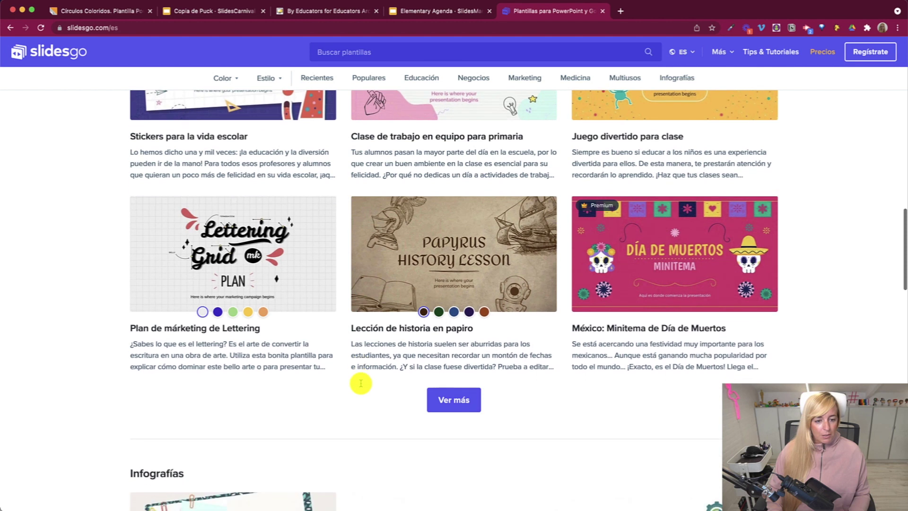
scroll(248, 297, "down", 4)
scroll(248, 296, "down", 2)
scroll(248, 297, "down", 2)
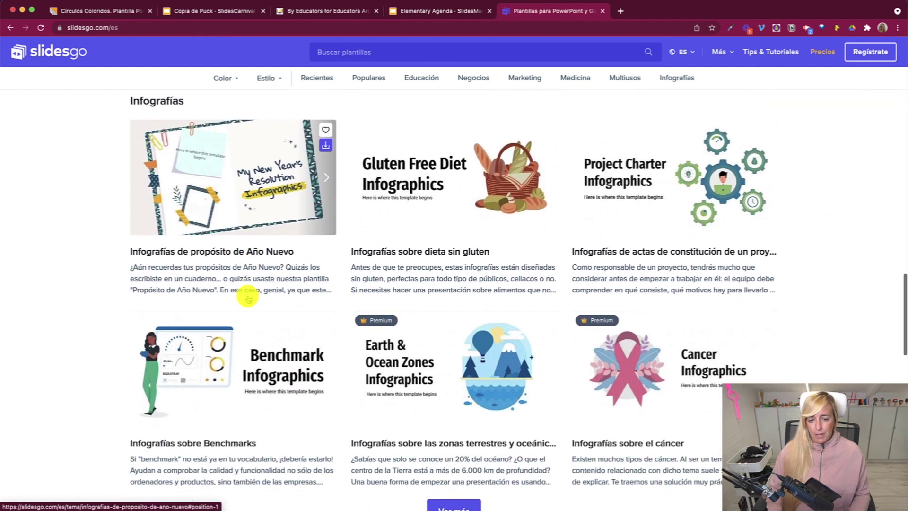
scroll(248, 297, "down", 3)
scroll(248, 296, "down", 1)
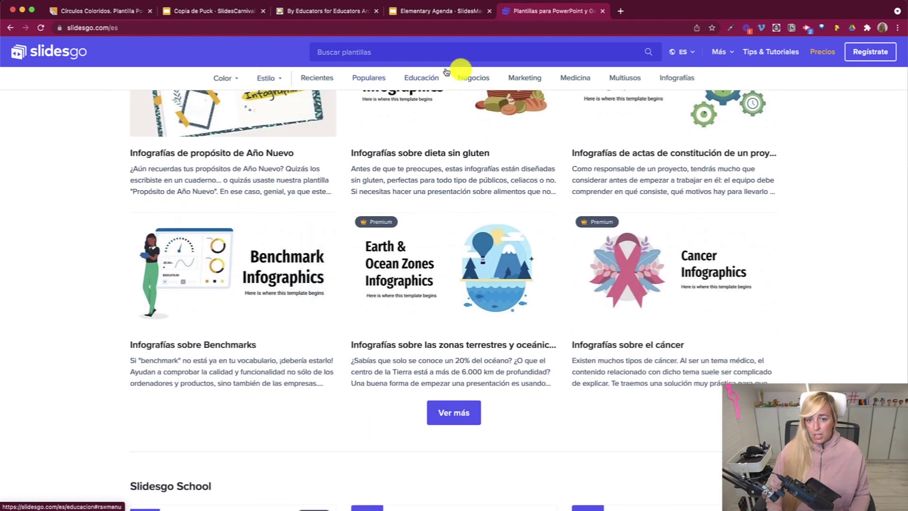
scroll(334, 255, "up", 10)
scroll(334, 256, "up", 10)
scroll(334, 256, "up", 15)
left_click(419, 215)
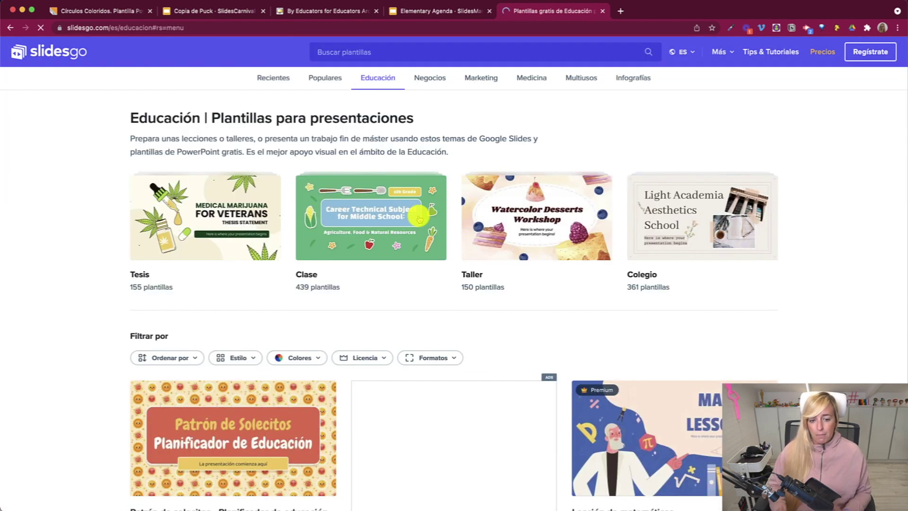
Open Slidesgo's 'Clase de trabajo en equipo para primaria' template, then return to the SlidesCarnival Puck page.
scroll(410, 353, "down", 3)
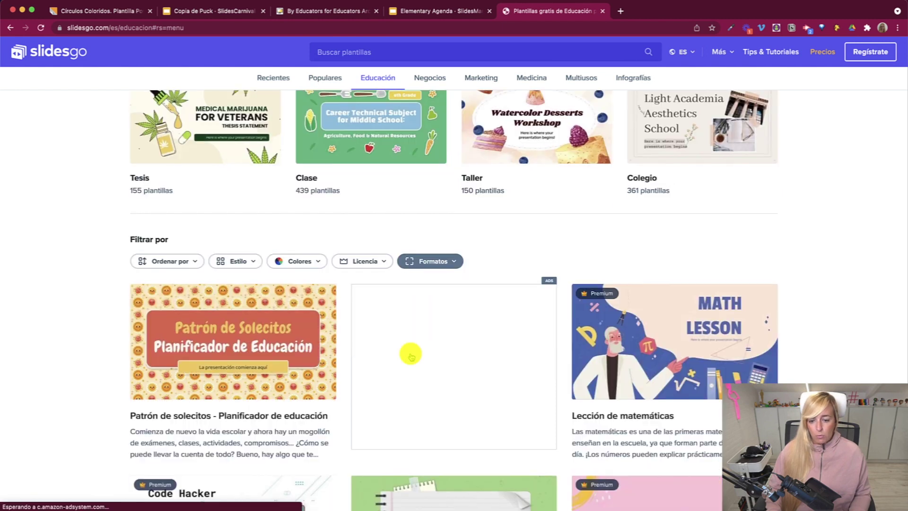
scroll(410, 353, "down", 3)
scroll(658, 265, "down", 5)
scroll(354, 235, "down", 10)
left_click(354, 235)
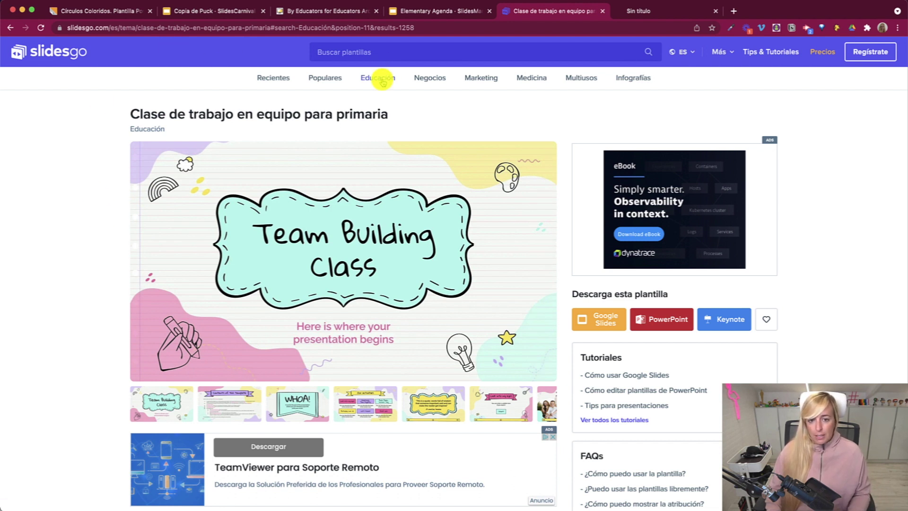
key("super+1")
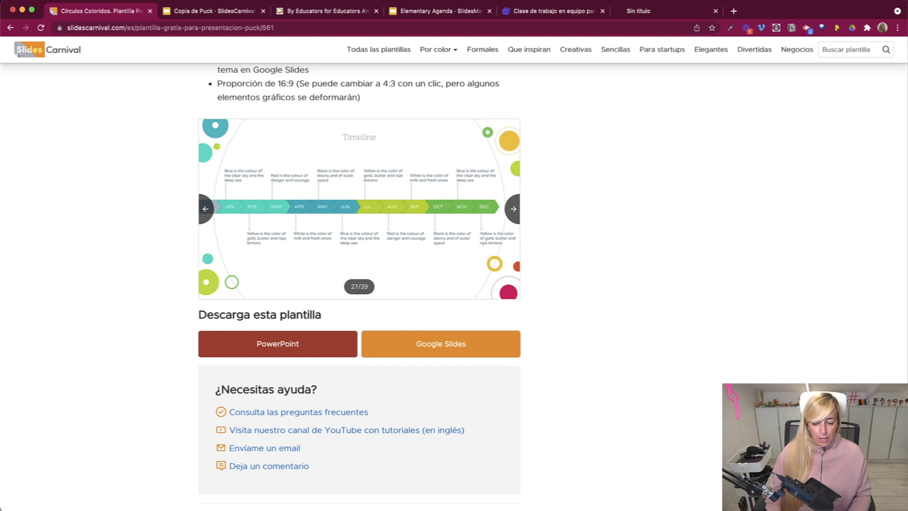
Enlarge Keynote's missing-fonts warning to show all missing fonts, including Raleway, then show the blank tab.
left_click(548, 11)
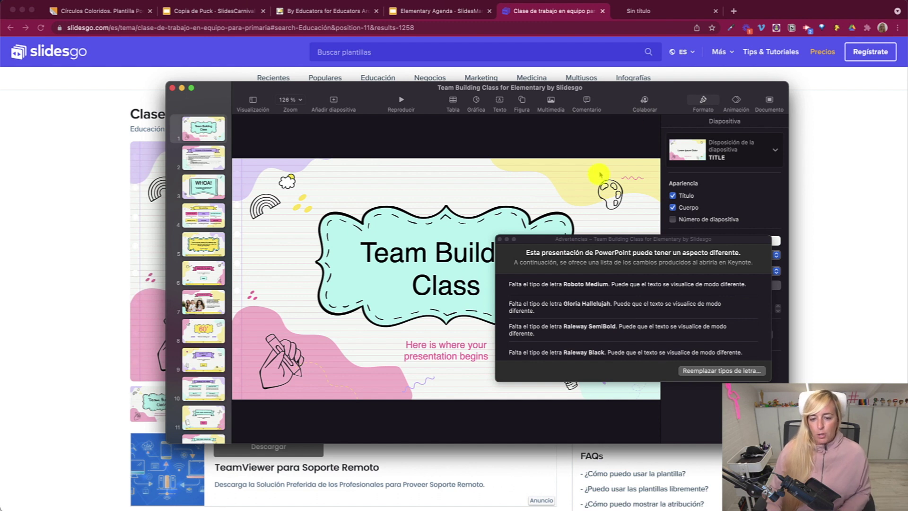
left_click_drag(586, 239, 478, 113)
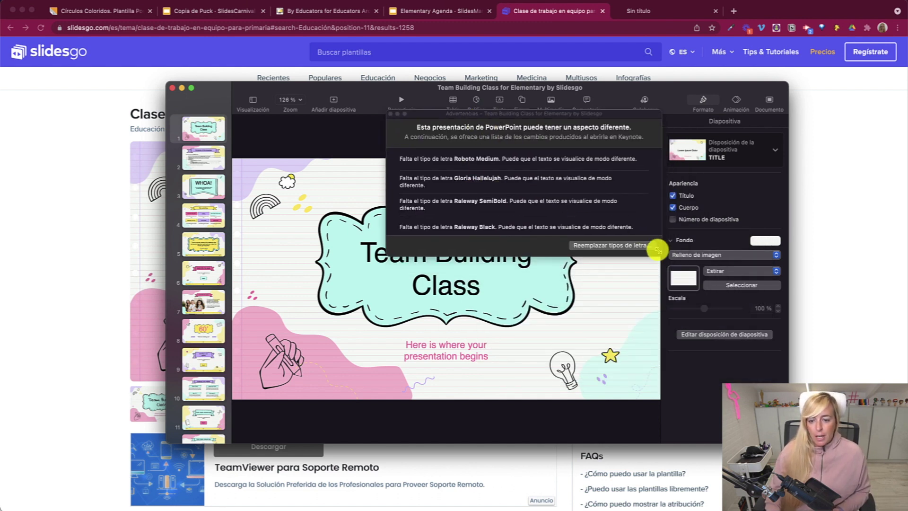
left_click_drag(658, 250, 724, 309)
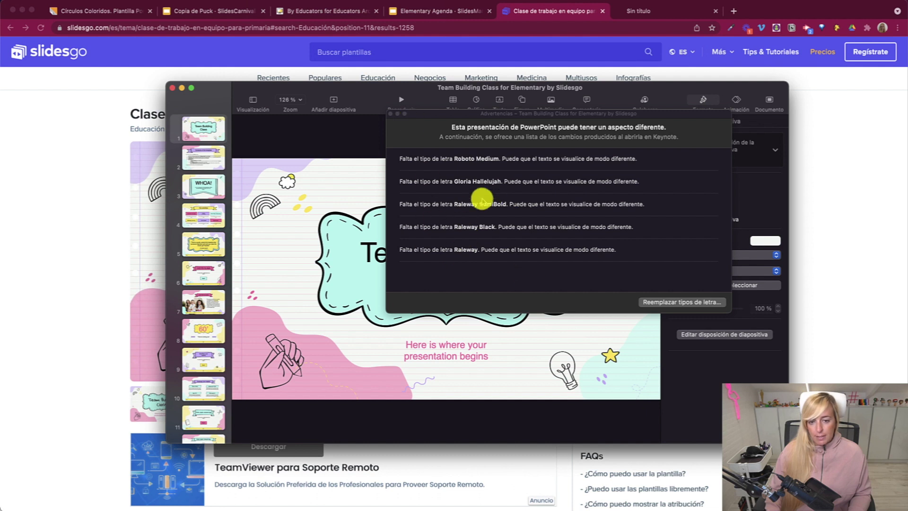
left_click(622, 10)
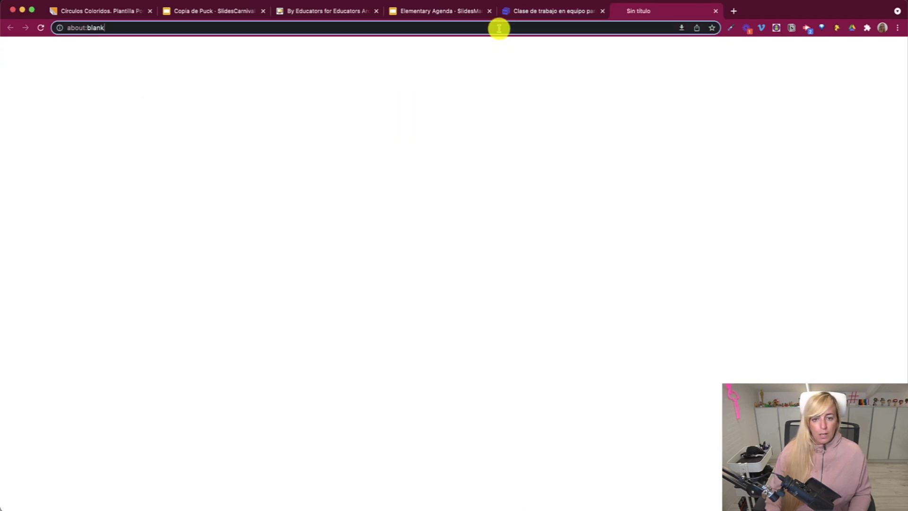
Load dafont.com and search it for 'raleway', which finds no fonts.
type("dafo")
type("nt.com")
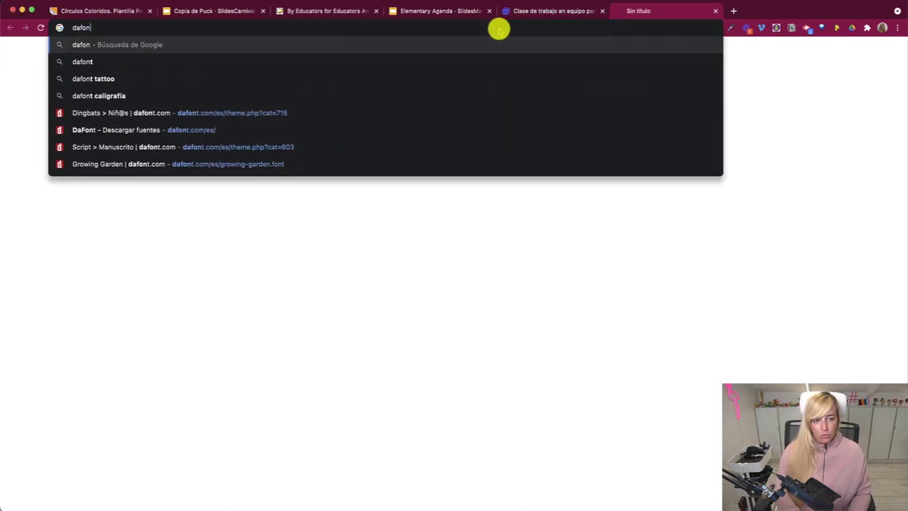
key("Return")
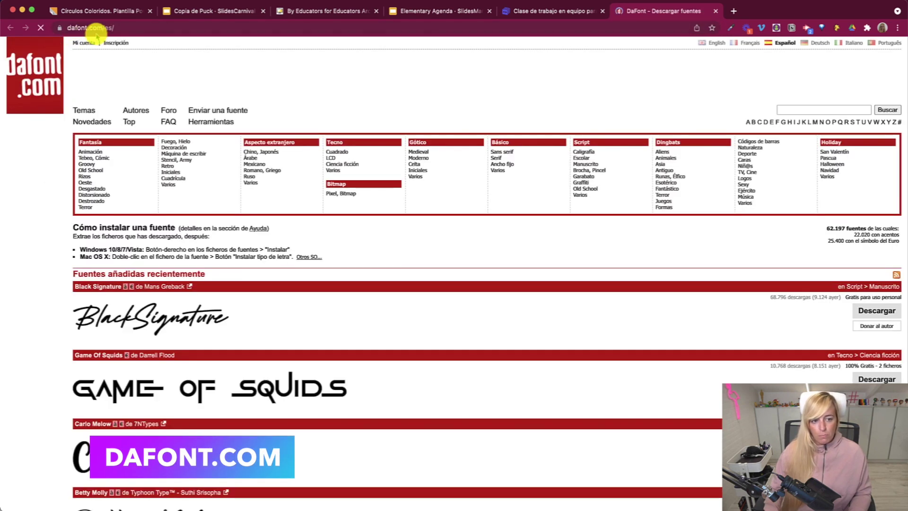
left_click(784, 110)
type("raleway")
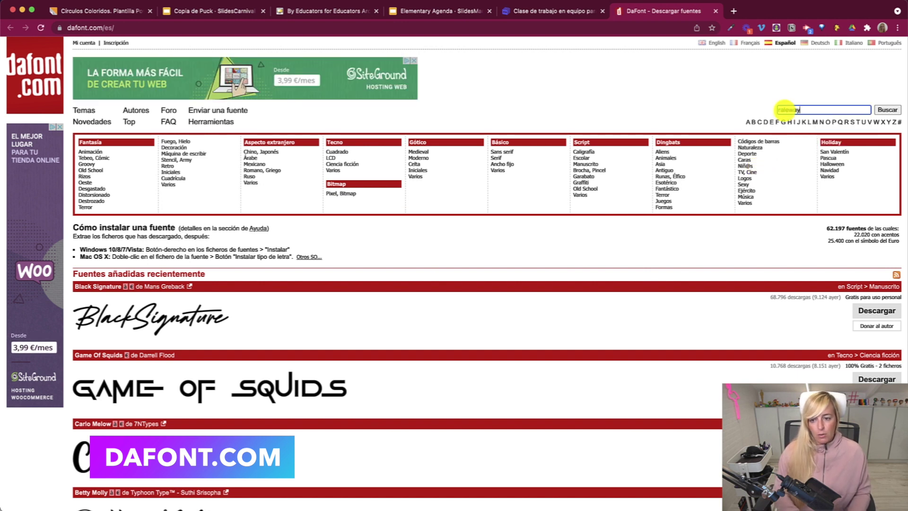
key("Return")
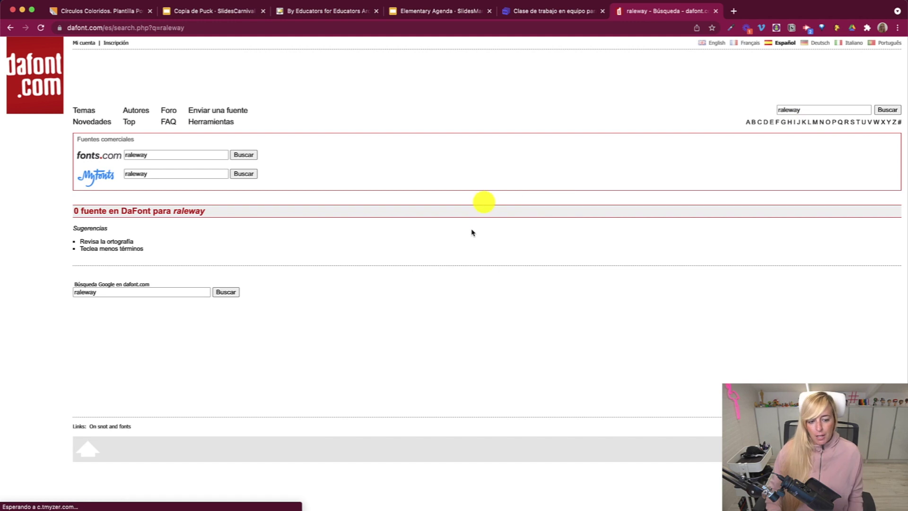
Search DaFont for 'roboto' and download the Roboto family as roboto.zip.
double_click(797, 109)
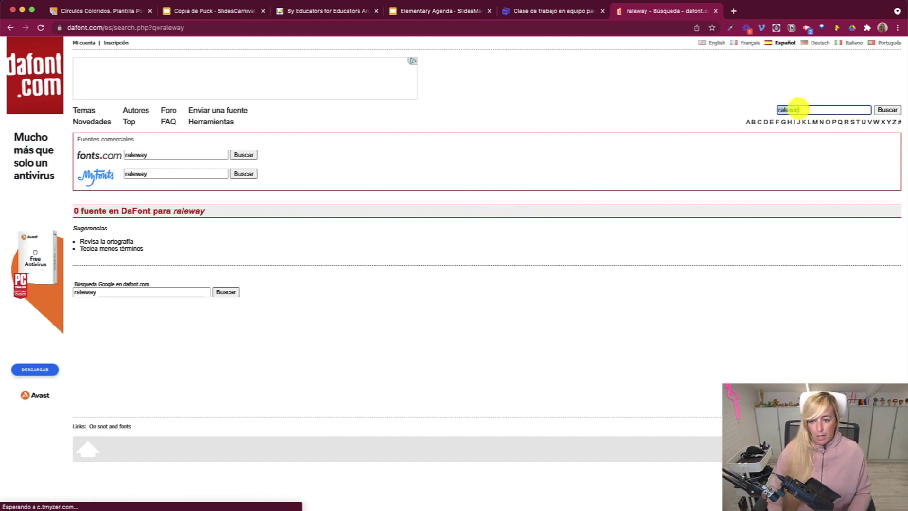
type("rob")
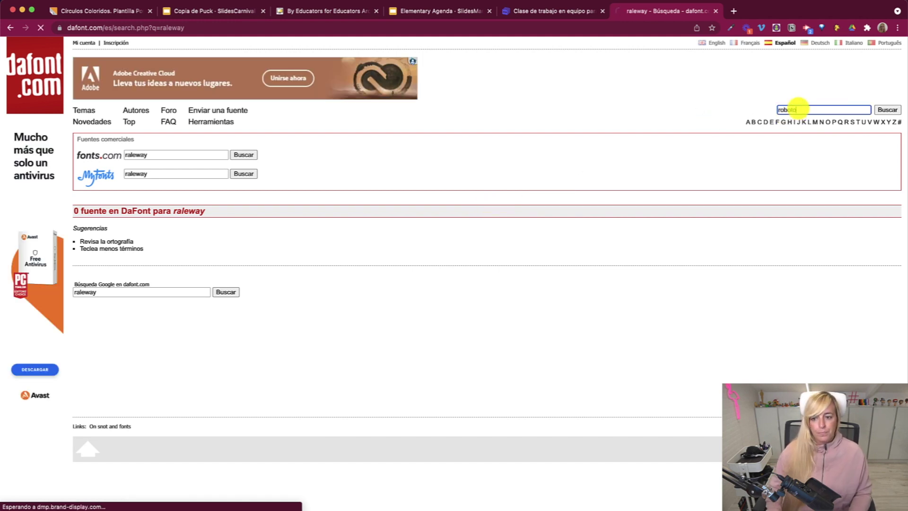
key("Return")
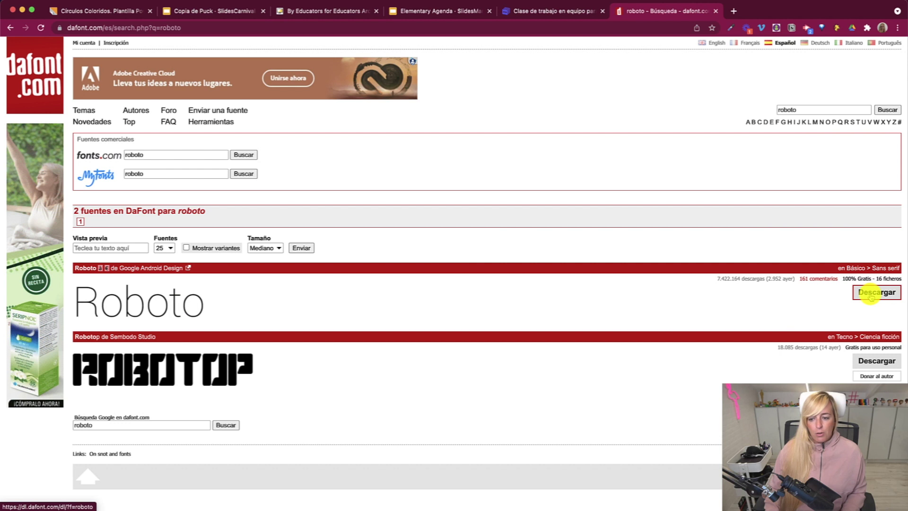
left_click(870, 297)
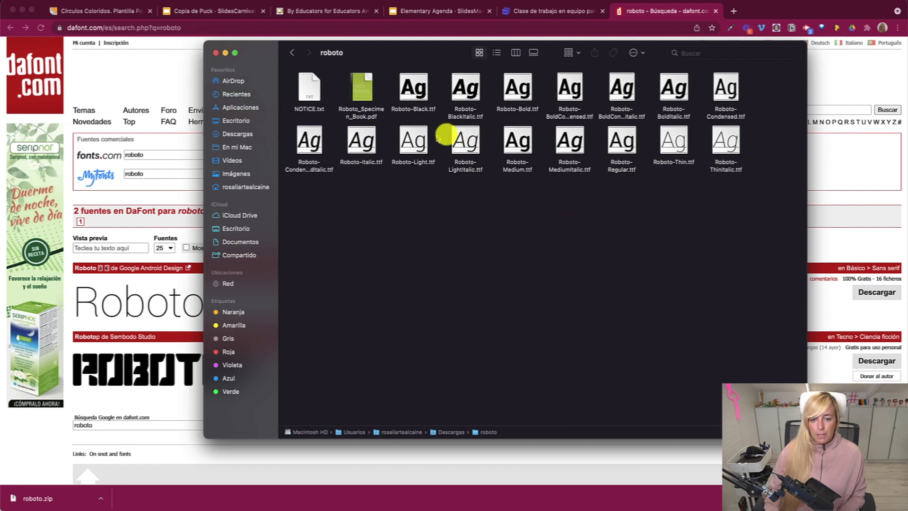
Install Roboto-Black.ttf from the unpacked roboto folder and close both Finder windows.
double_click(406, 87)
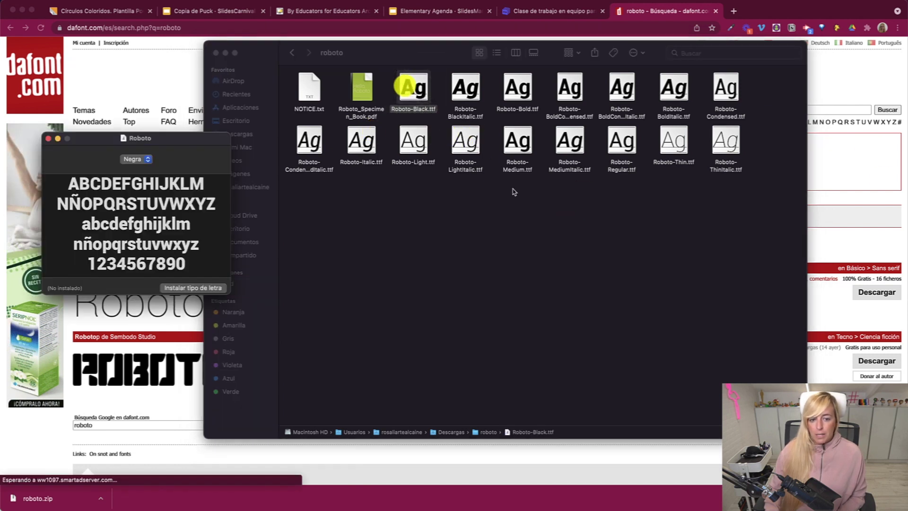
left_click(49, 139)
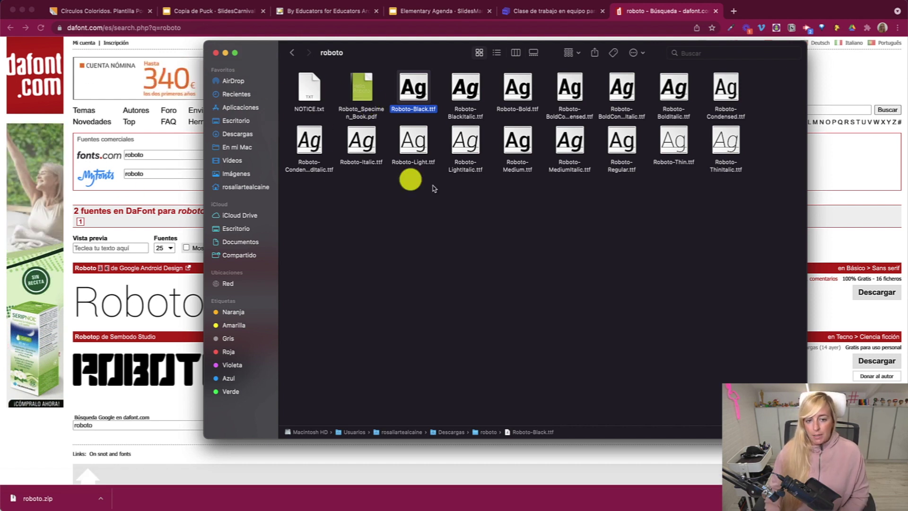
left_click(215, 53)
left_click(216, 53)
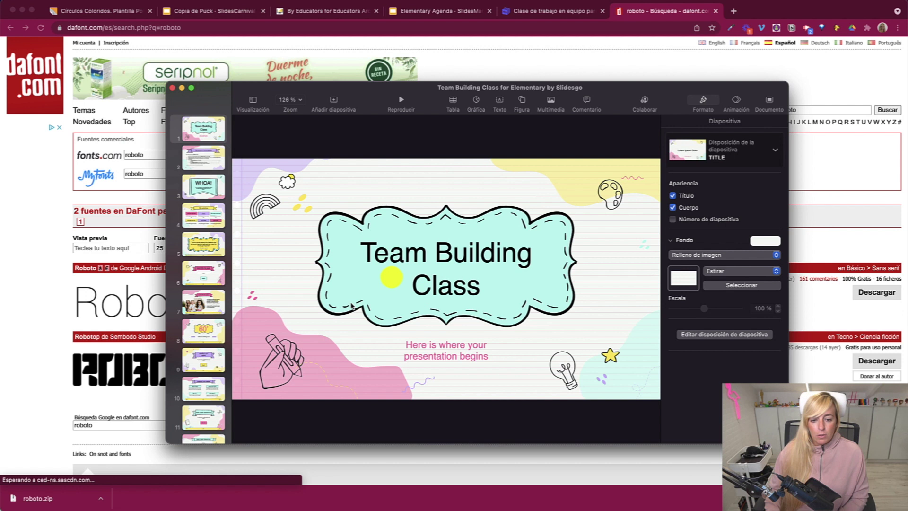
Set the 'Team Building' title line on slide 1 to HelloAli, leaving 'Class' in its original font.
left_click_drag(356, 90, 237, 4)
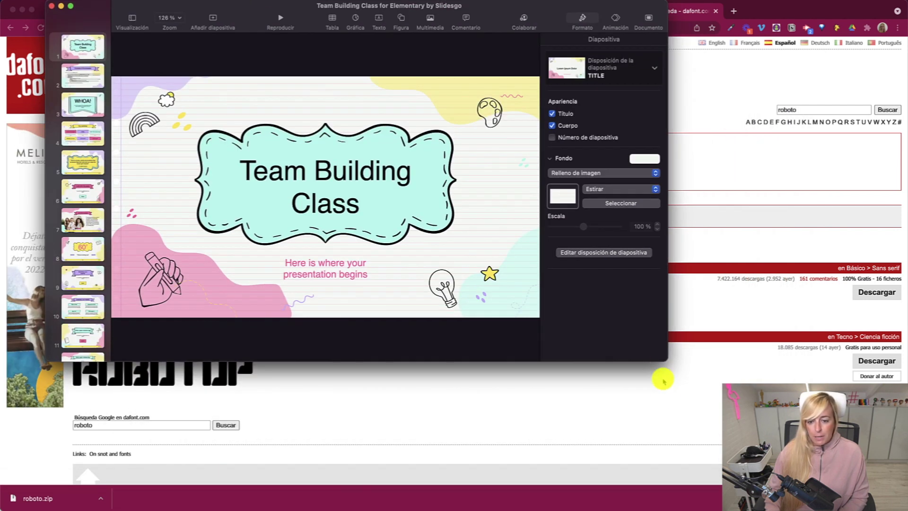
left_click_drag(662, 355, 801, 458)
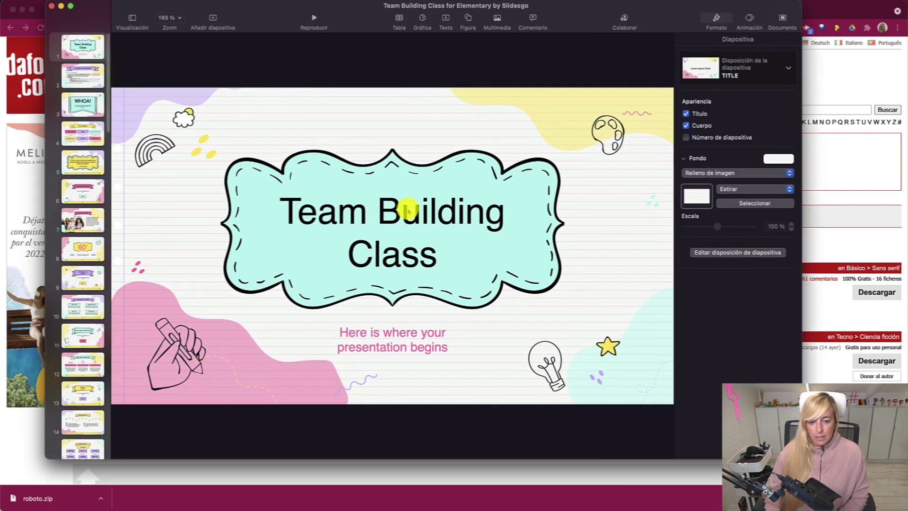
double_click(407, 209)
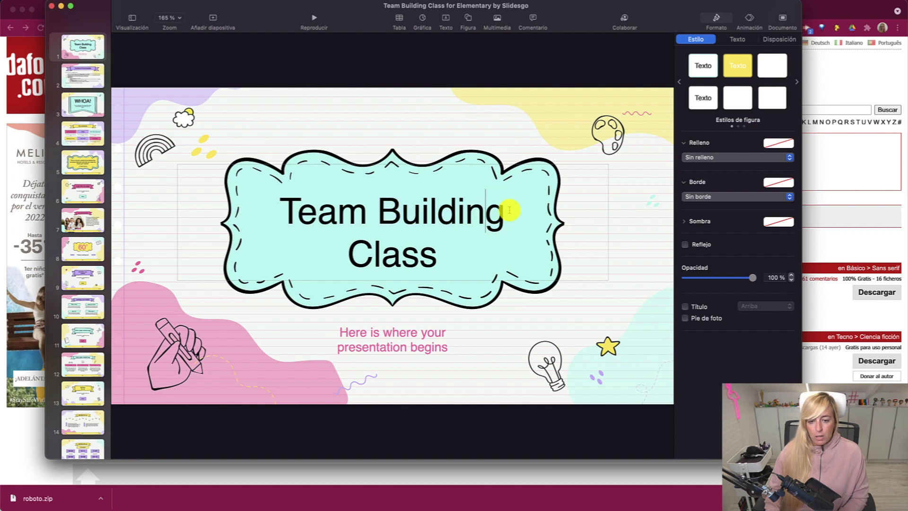
left_click_drag(506, 209, 317, 204)
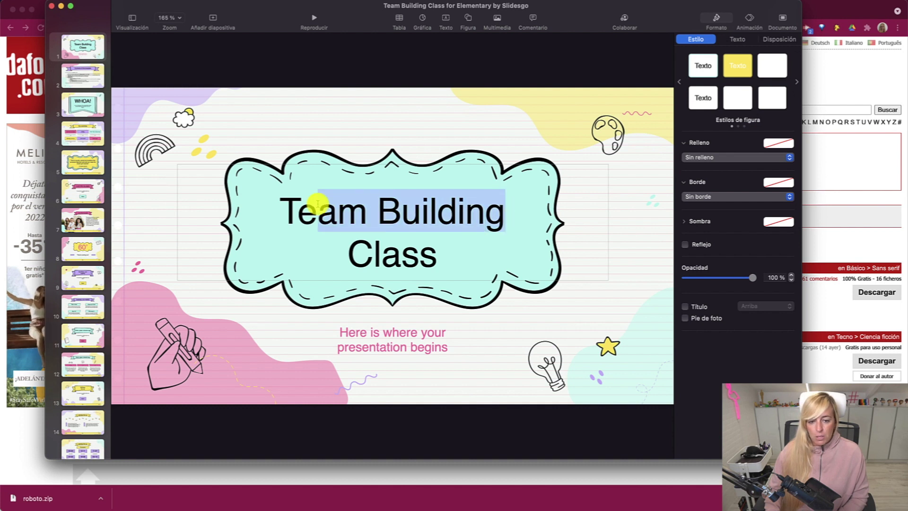
left_click(739, 39)
left_click(726, 126)
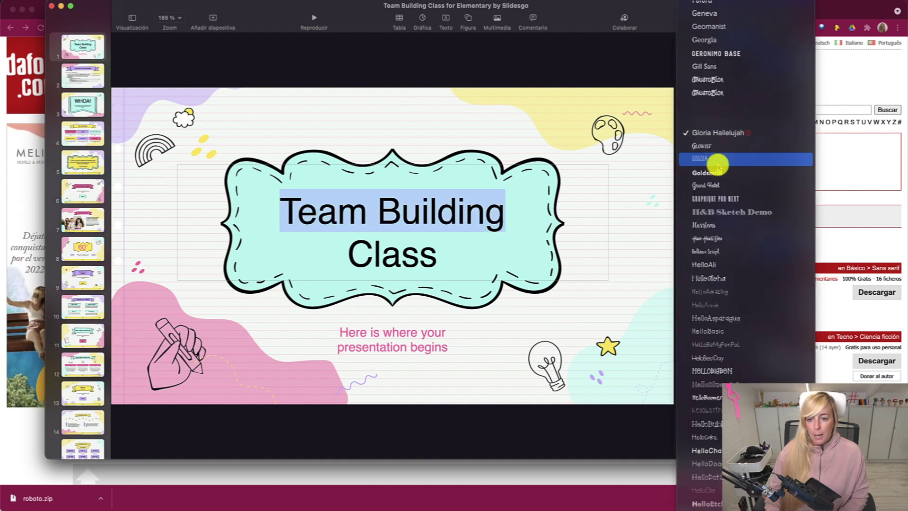
left_click(722, 264)
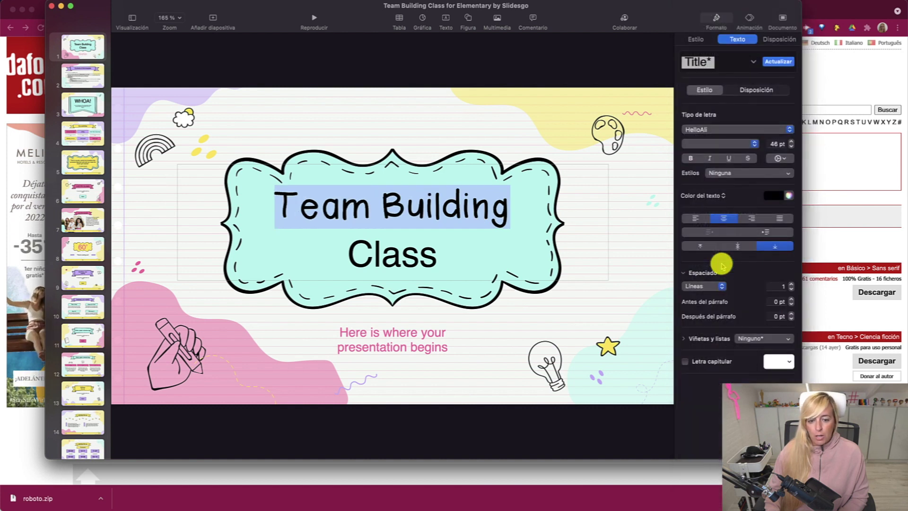
left_click(312, 121)
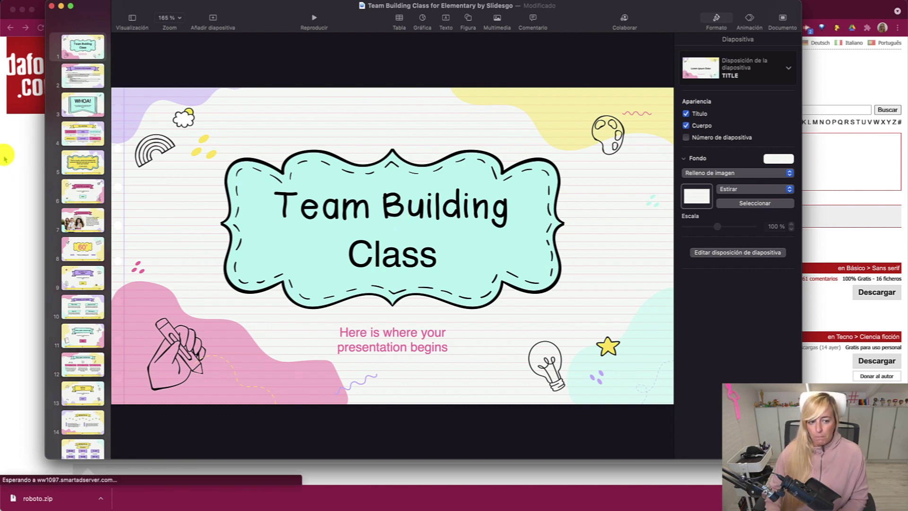
left_click(9, 162)
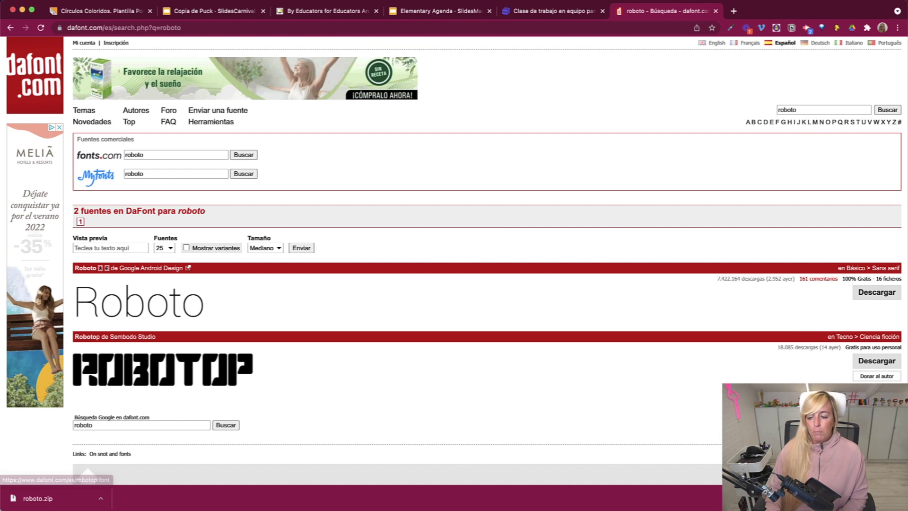
Return to the Elementary Agenda deck and browse the font list for slide 6's Gochi Hand text.
left_click(901, 498)
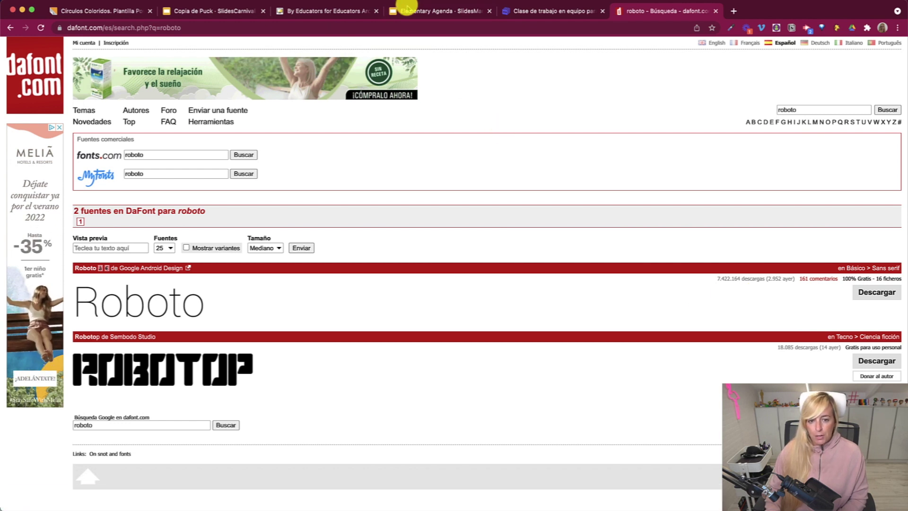
left_click(409, 11)
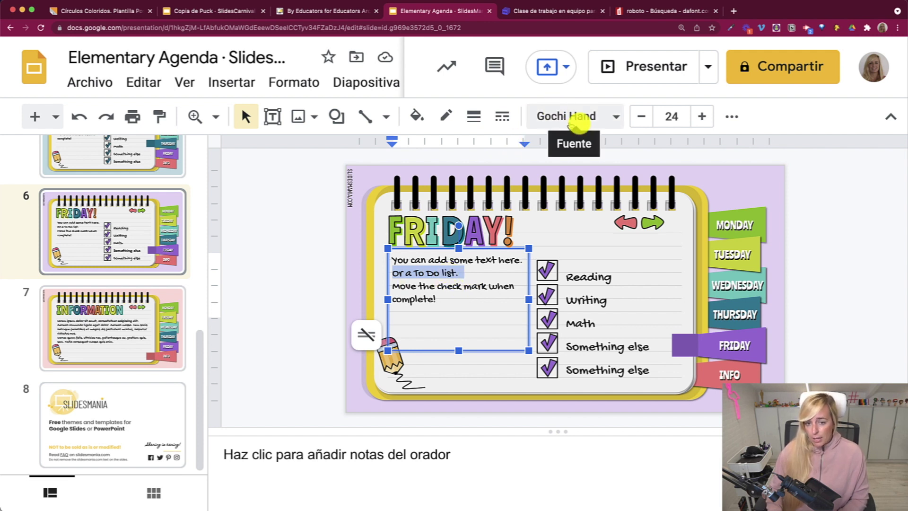
left_click(610, 118)
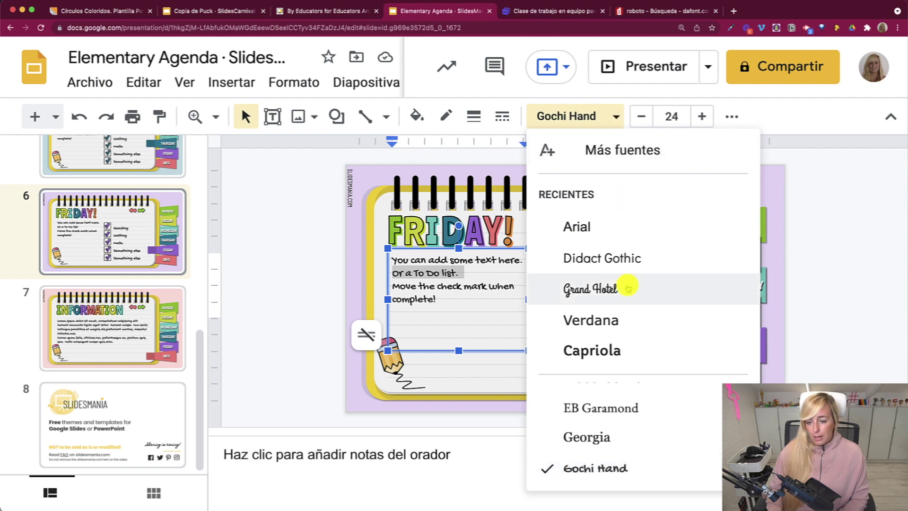
scroll(628, 431, "down", 2)
scroll(628, 432, "down", 3)
scroll(625, 438, "up", 3)
scroll(625, 438, "up", 2)
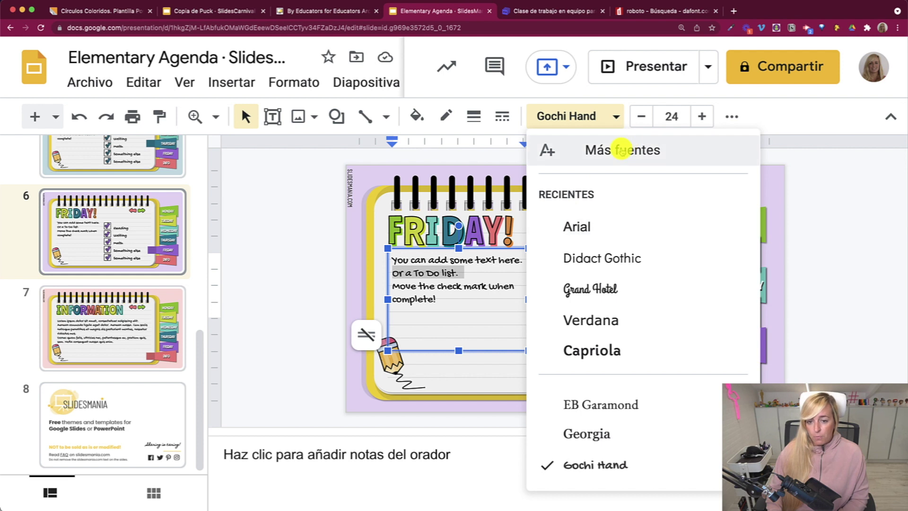
Select Caveat in the More fonts (Fuentes) catalogue.
left_click(622, 149)
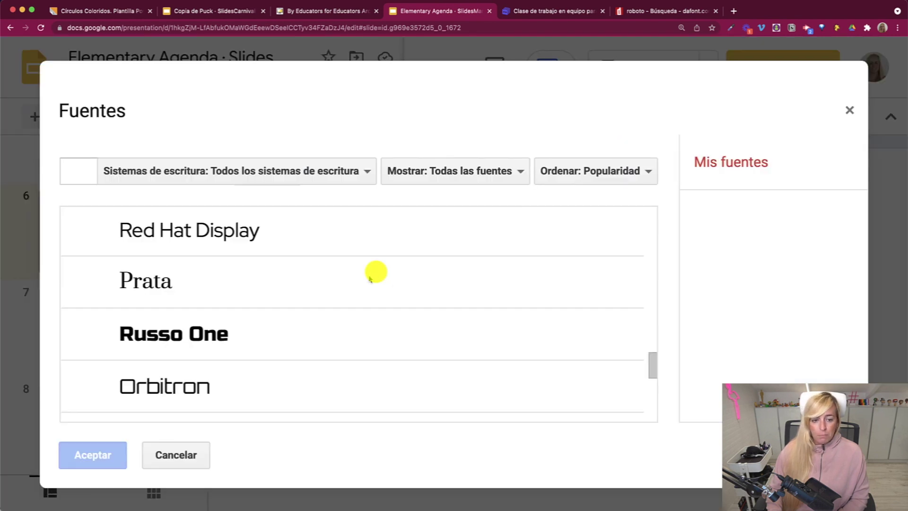
scroll(241, 262, "down", 1)
scroll(243, 263, "down", 1)
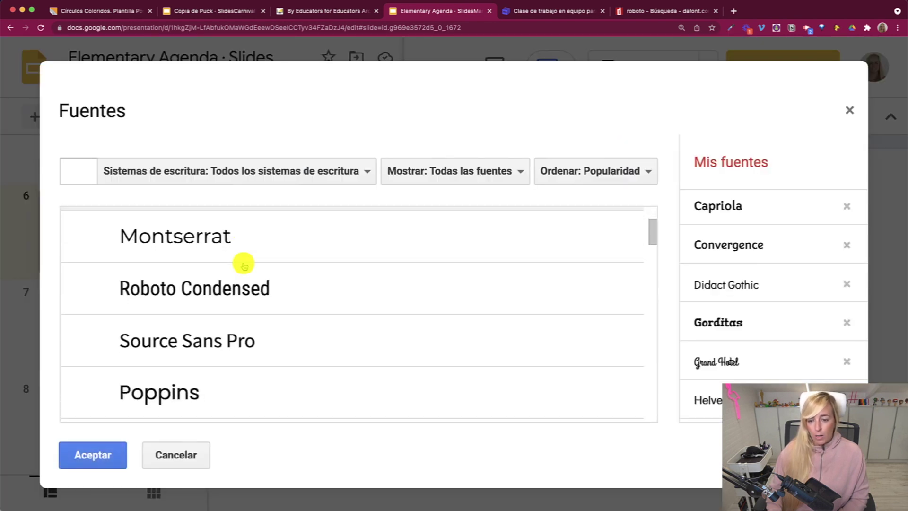
scroll(244, 264, "down", 5)
scroll(244, 263, "down", 3)
scroll(243, 263, "down", 3)
scroll(243, 264, "down", 4)
scroll(239, 298, "down", 5)
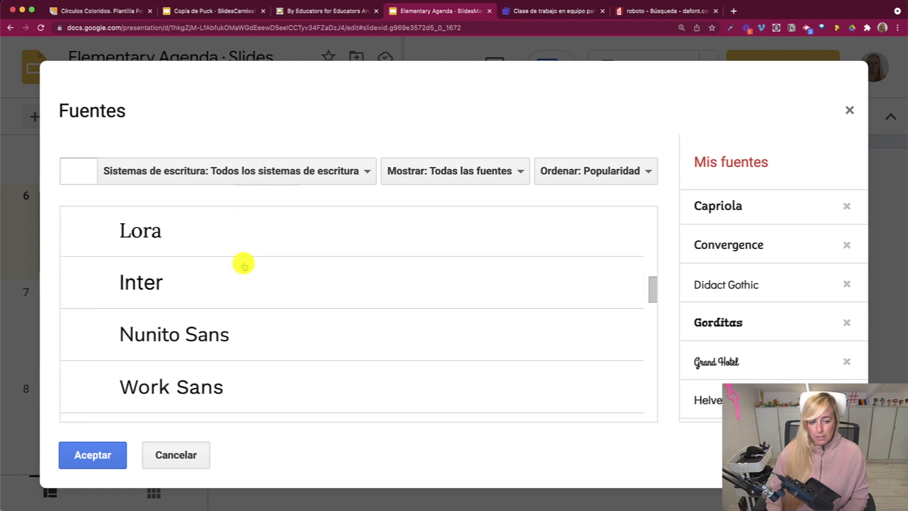
scroll(238, 297, "down", 3)
scroll(238, 298, "down", 3)
scroll(239, 298, "down", 2)
scroll(238, 298, "down", 2)
scroll(238, 298, "down", 2)
scroll(239, 298, "down", 3)
scroll(239, 298, "down", 3)
scroll(239, 298, "down", 3)
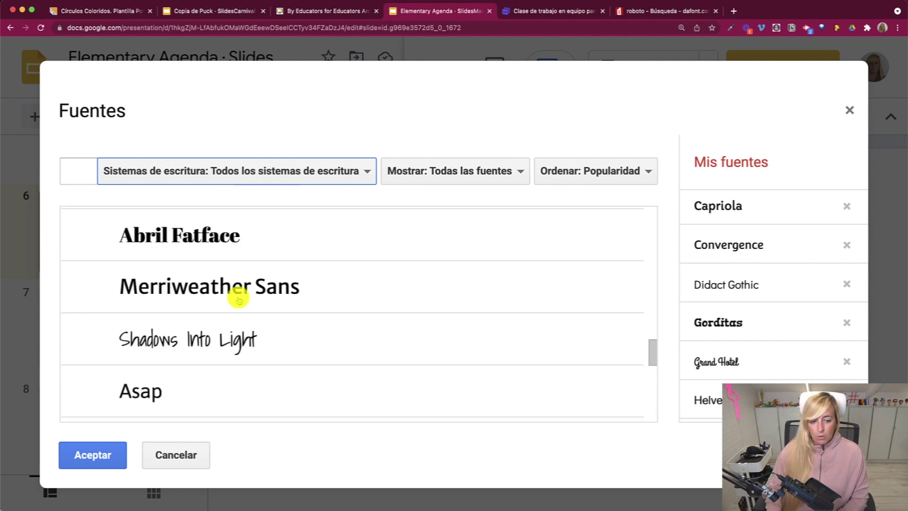
scroll(239, 298, "down", 2)
scroll(239, 298, "down", 2)
scroll(238, 298, "down", 2)
scroll(238, 298, "down", 2)
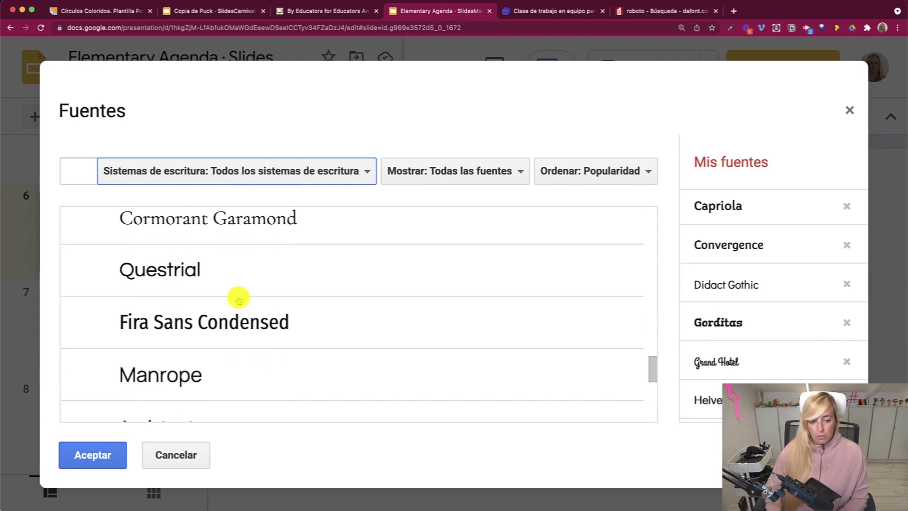
scroll(238, 298, "down", 1)
scroll(239, 298, "down", 2)
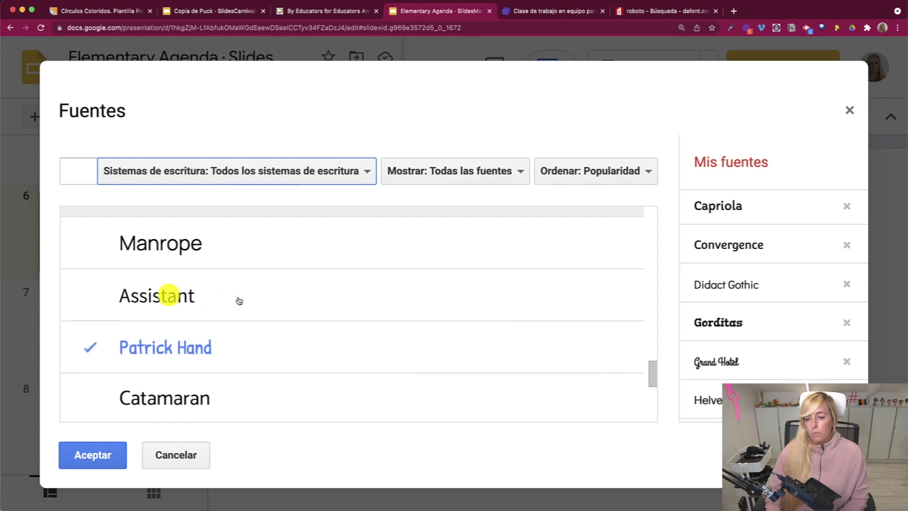
scroll(238, 301, "down", 3)
left_click(284, 308)
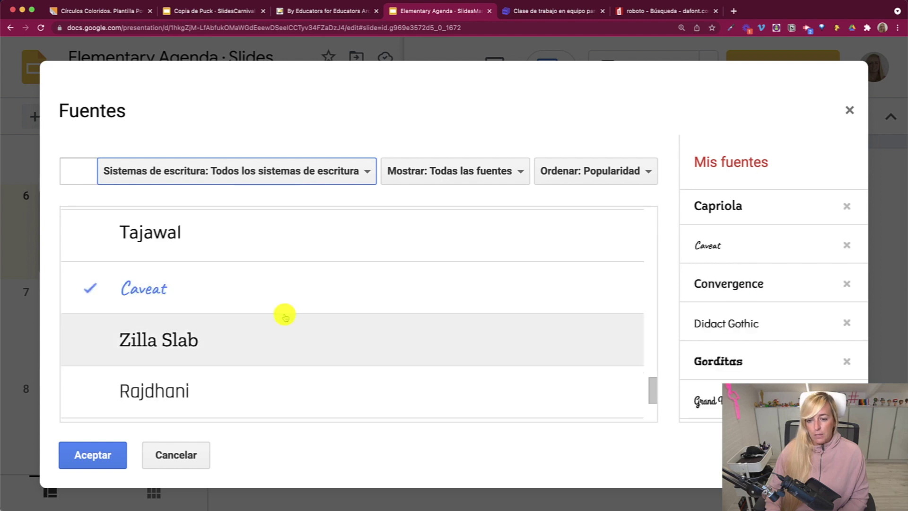
Select Bangers as well and confirm the font additions with Aceptar.
scroll(284, 314, "down", 3)
scroll(284, 314, "down", 3)
scroll(285, 317, "down", 3)
scroll(285, 316, "down", 3)
scroll(285, 316, "down", 3)
scroll(285, 316, "down", 3)
scroll(285, 316, "down", 3)
scroll(285, 316, "down", 3)
scroll(285, 316, "down", 3)
scroll(285, 316, "down", 3)
scroll(286, 316, "down", 3)
scroll(285, 316, "up", 2)
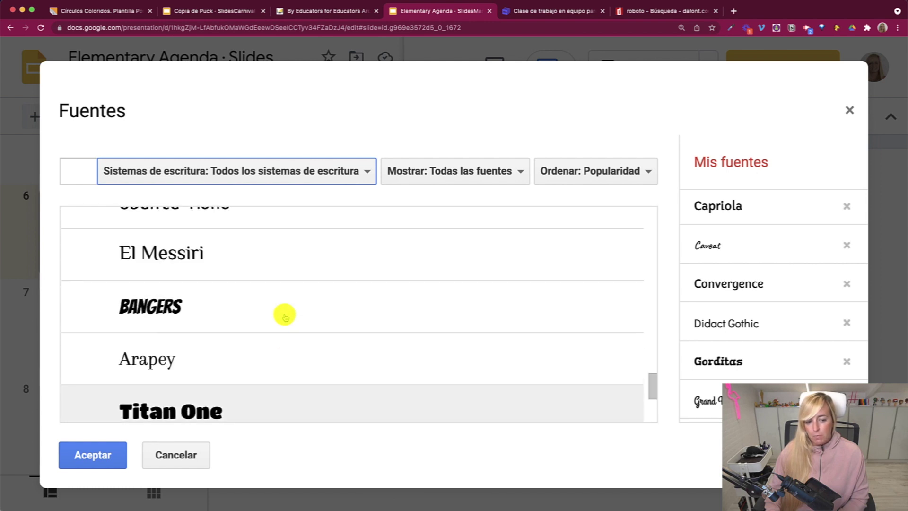
left_click(141, 311)
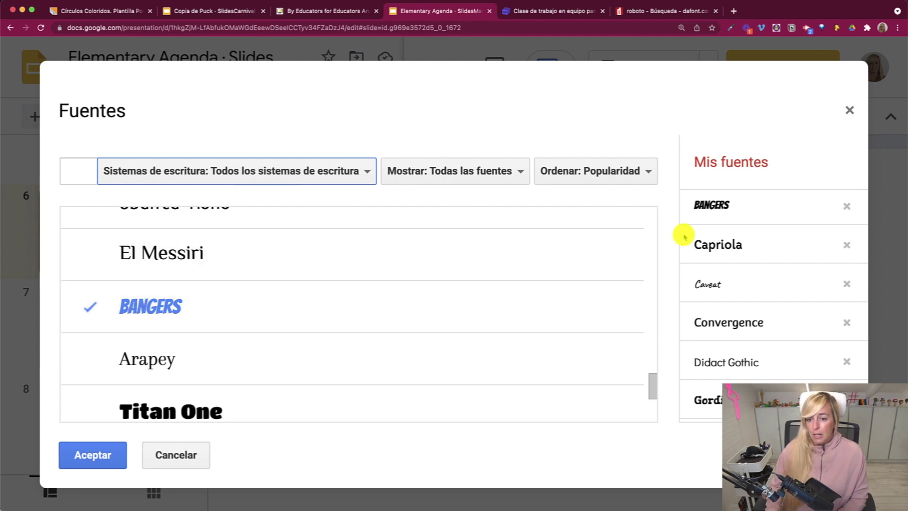
left_click(91, 455)
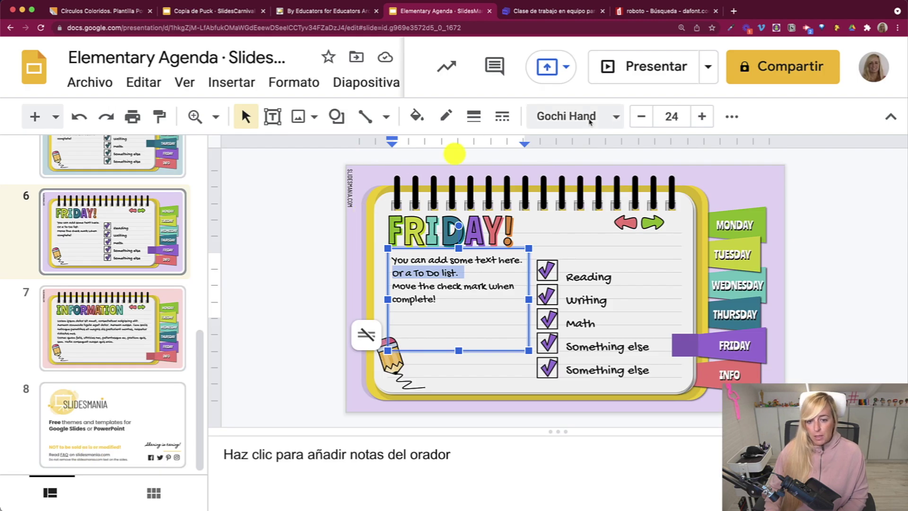
left_click(616, 116)
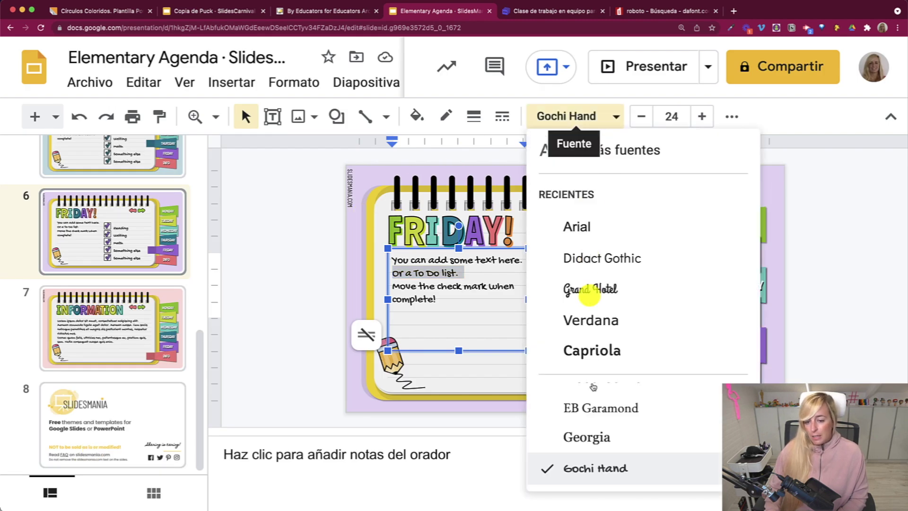
scroll(720, 372, "down", 3)
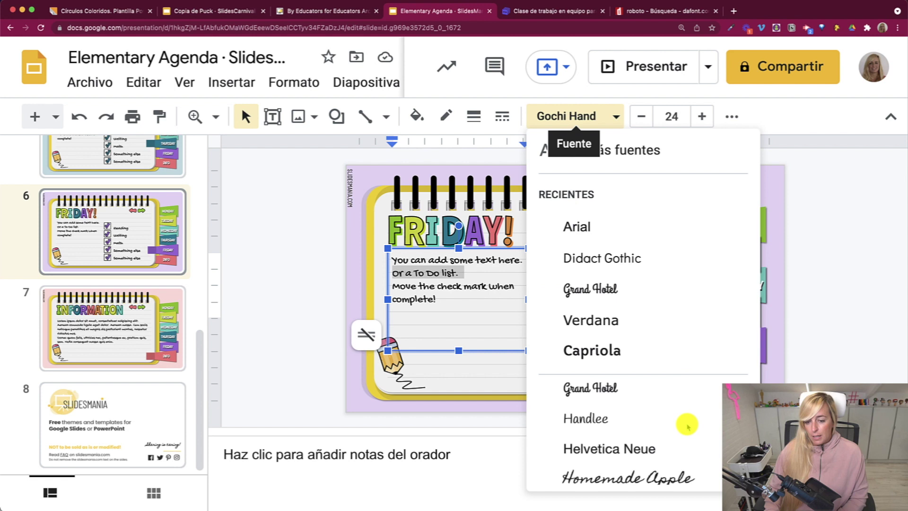
scroll(603, 459, "down", 5)
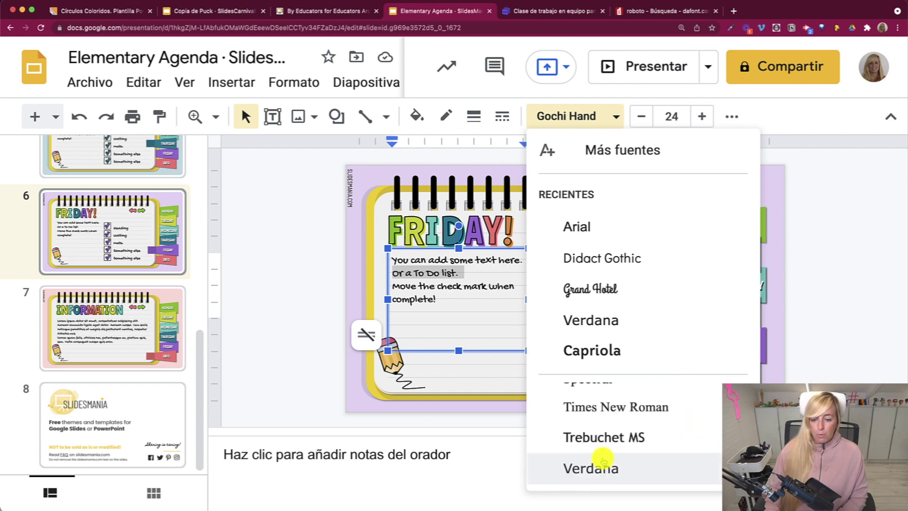
left_click(814, 188)
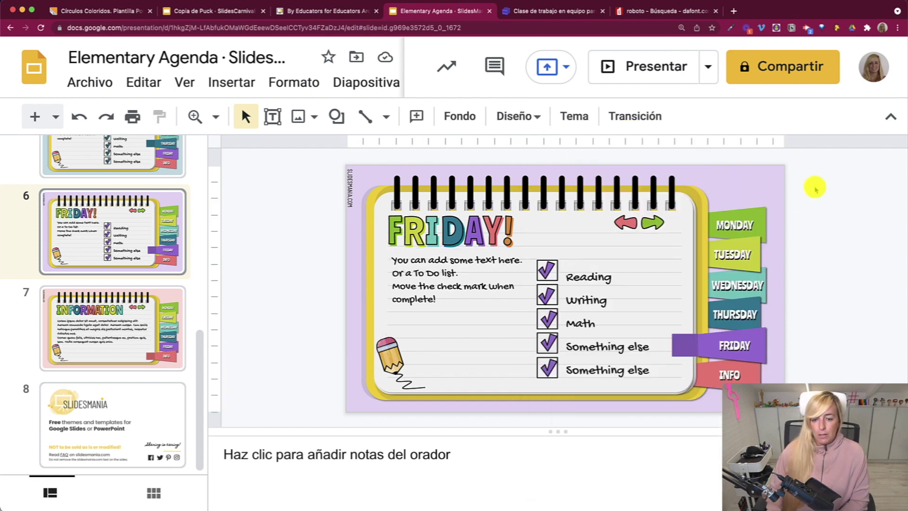